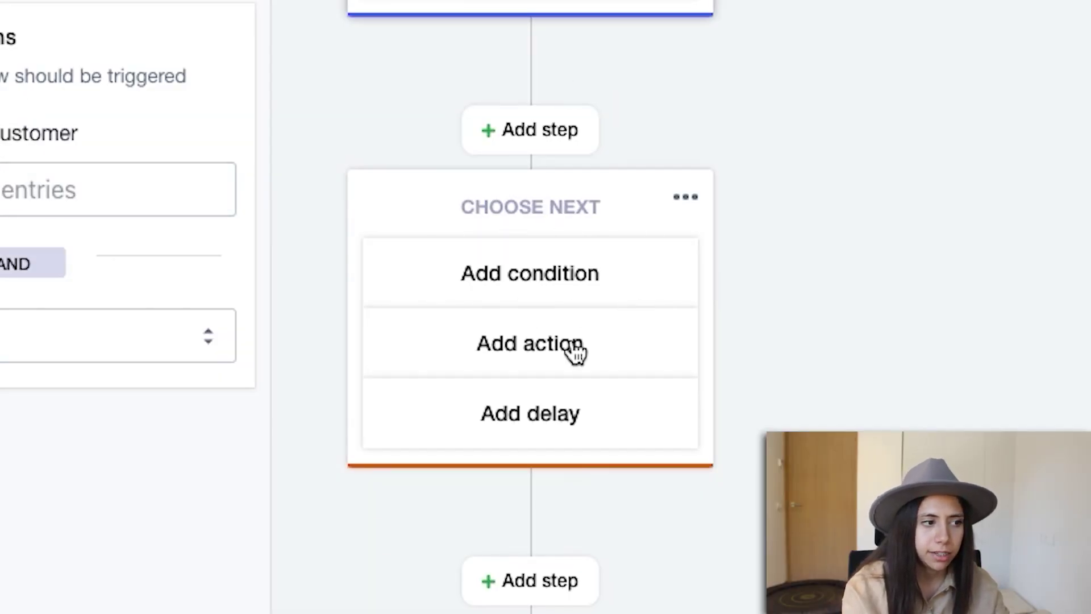
Add a delay of 10 minutes after the Abandoned checkout trigger
{"action": "left_click", "coordinate": [528, 434]}
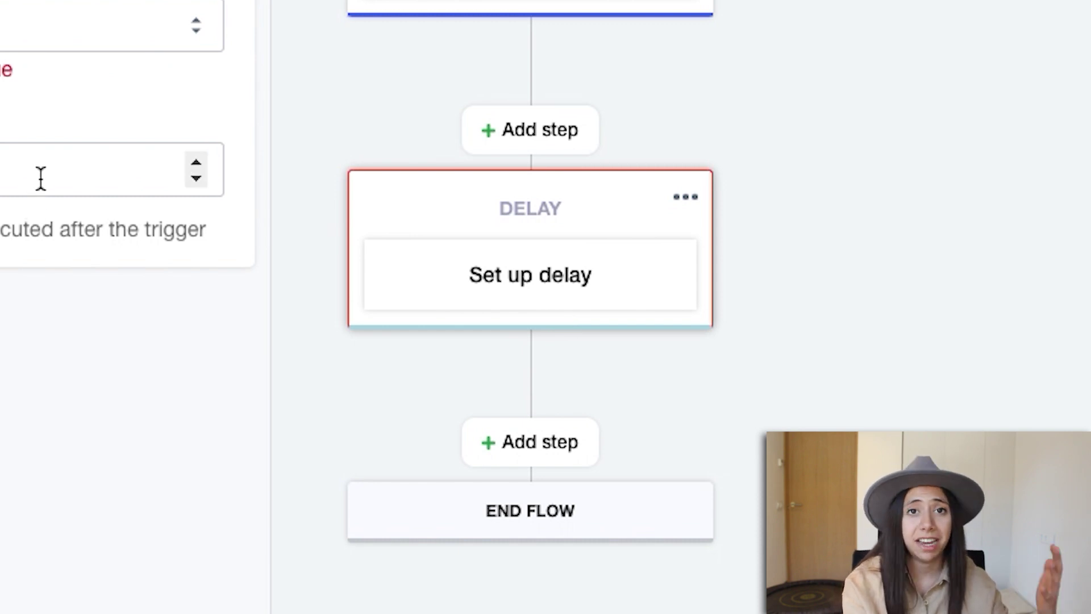
{"action": "left_click", "coordinate": [71, 40]}
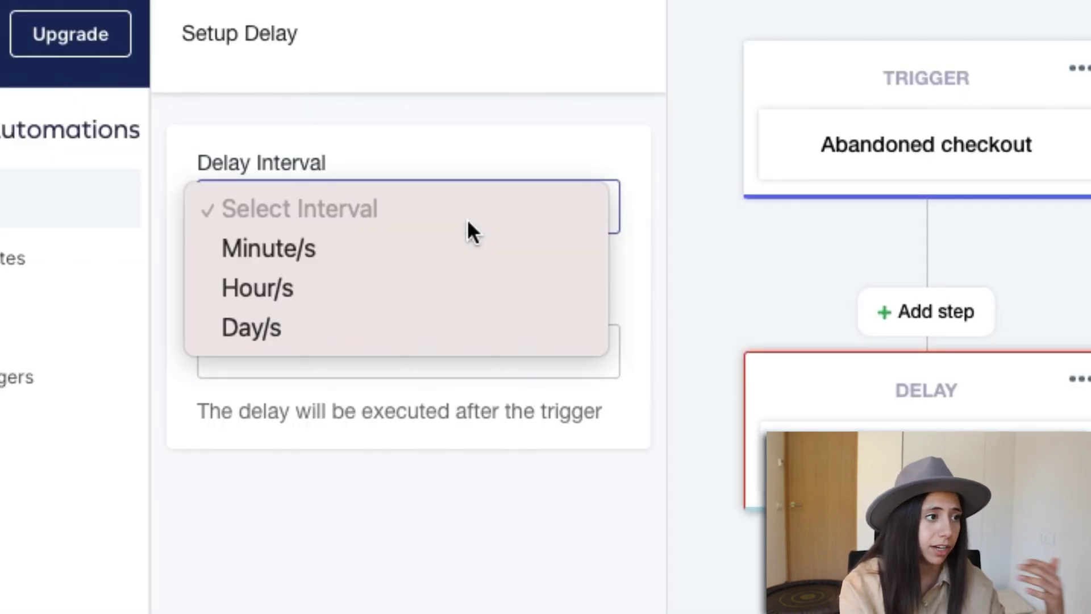
{"action": "left_click", "coordinate": [434, 254]}
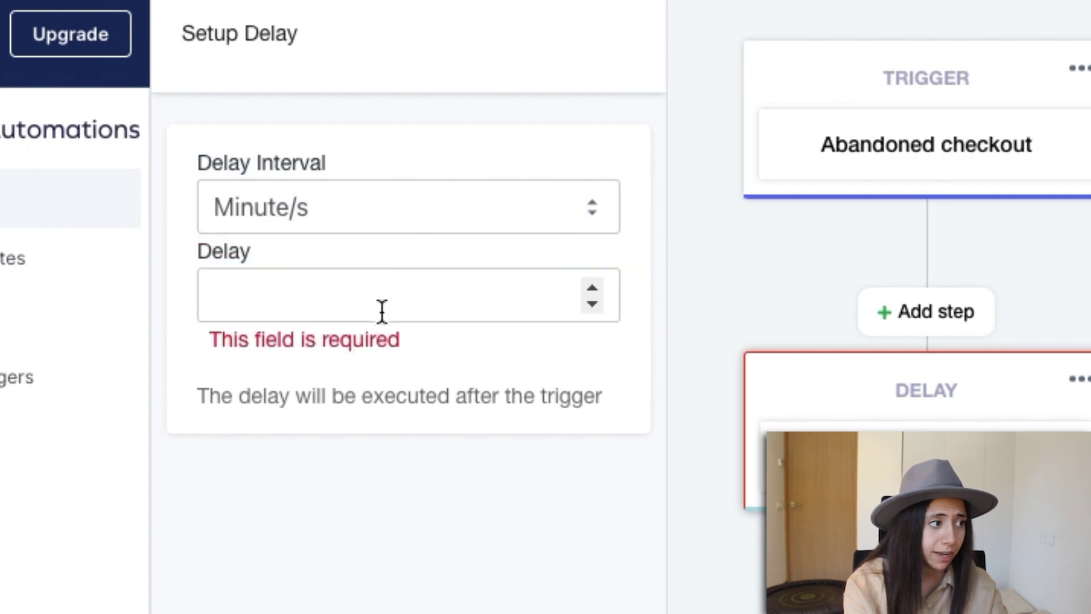
{"action": "left_click", "coordinate": [383, 295]}
{"action": "key", "text": "Tab"}
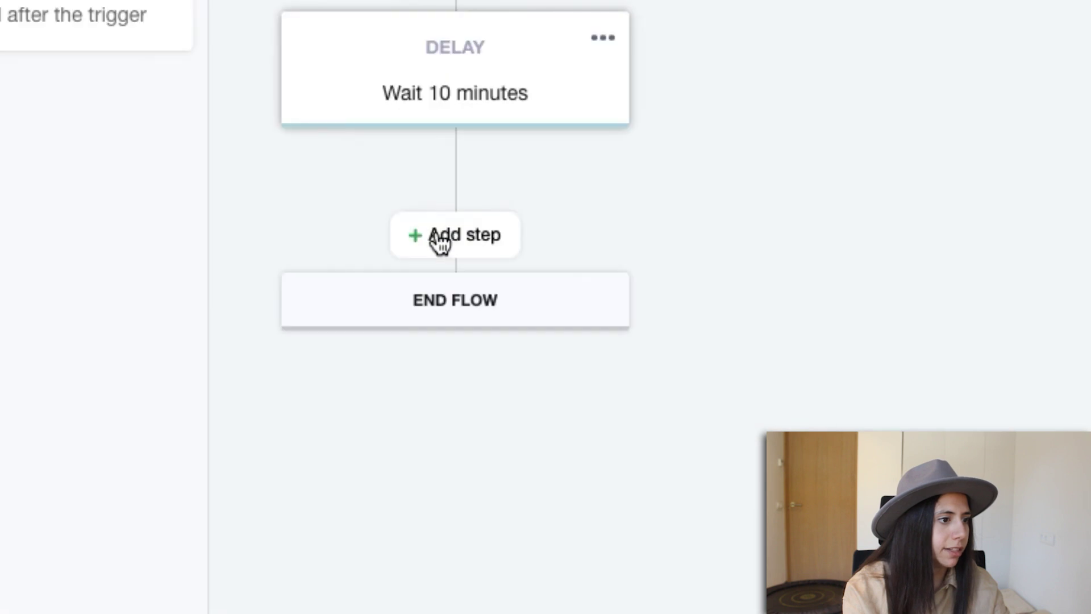
Add an SMS action to the flow after the 10-minute delay
{"action": "left_click", "coordinate": [440, 240]}
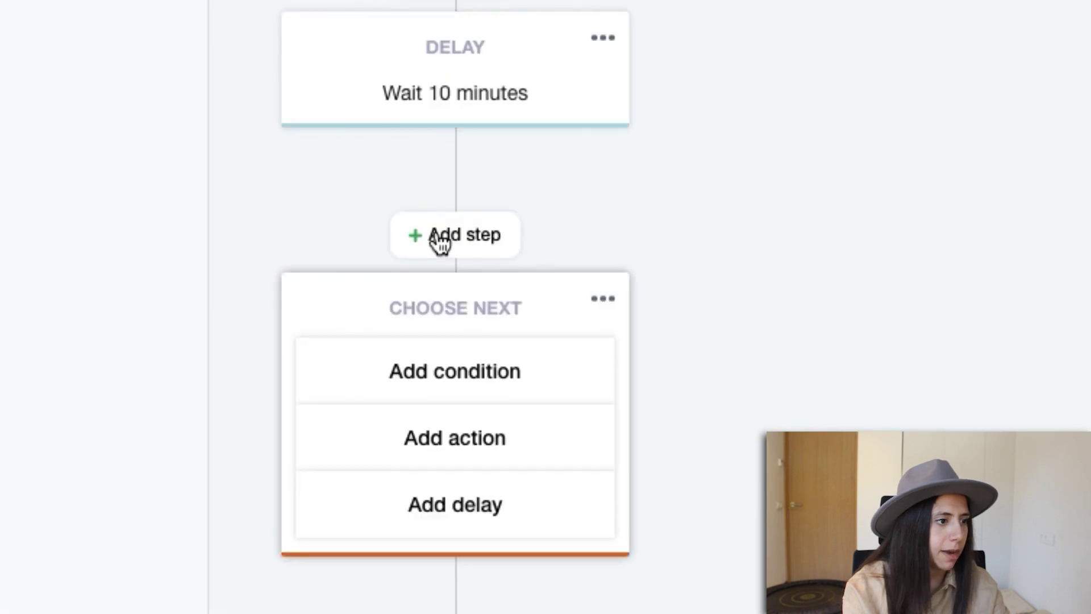
{"action": "left_click", "coordinate": [449, 441]}
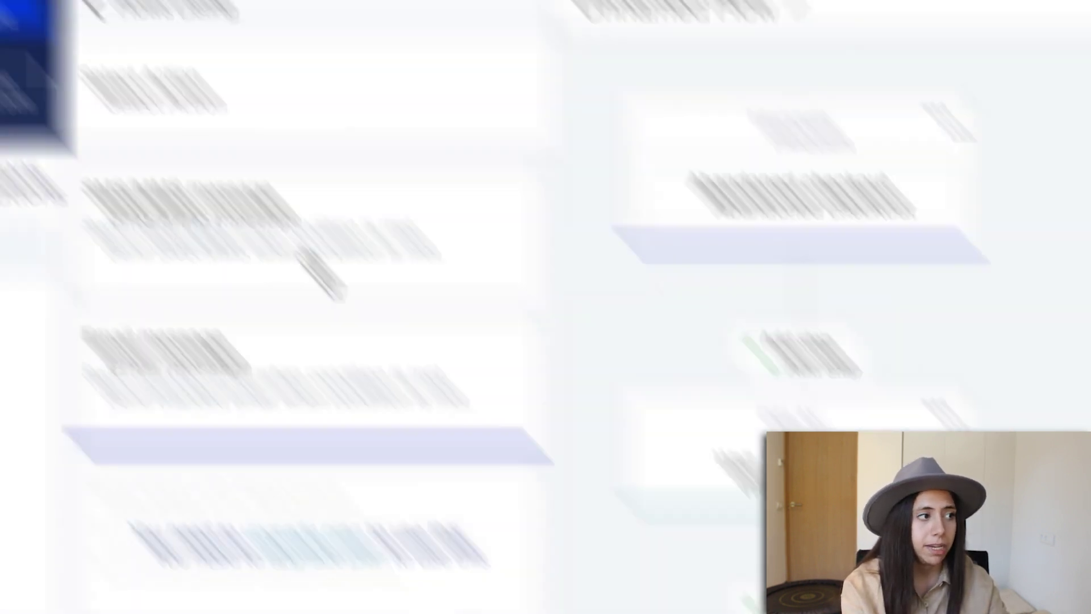
{"action": "left_click", "coordinate": [328, 267]}
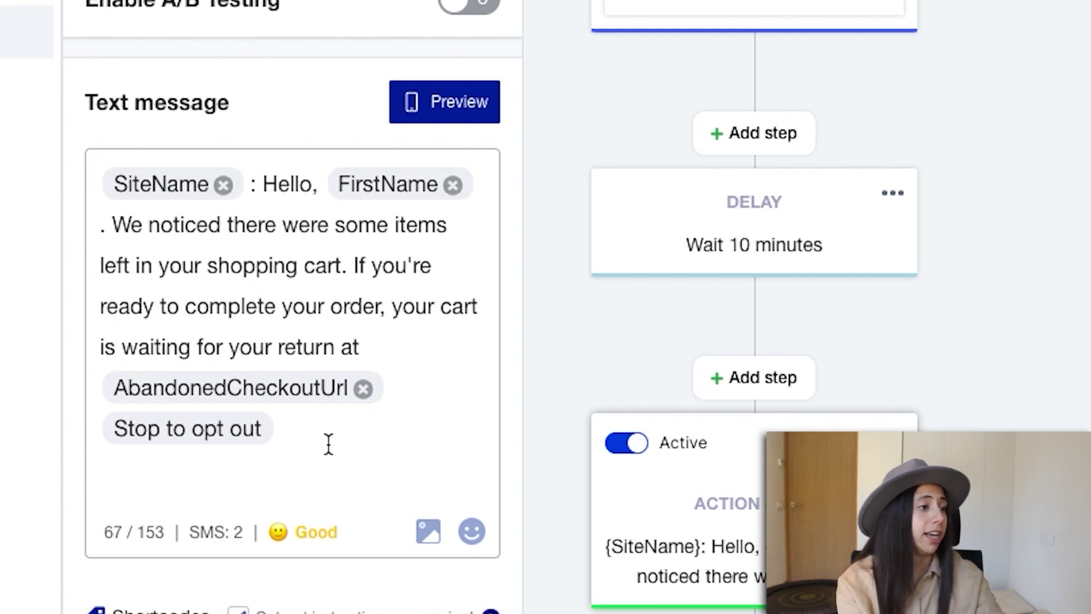
Replace the message's closing sentence with "We wanted to let you know that these items are very high in demand. Hurry Up before stock ends."
{"action": "left_click", "coordinate": [301, 426]}
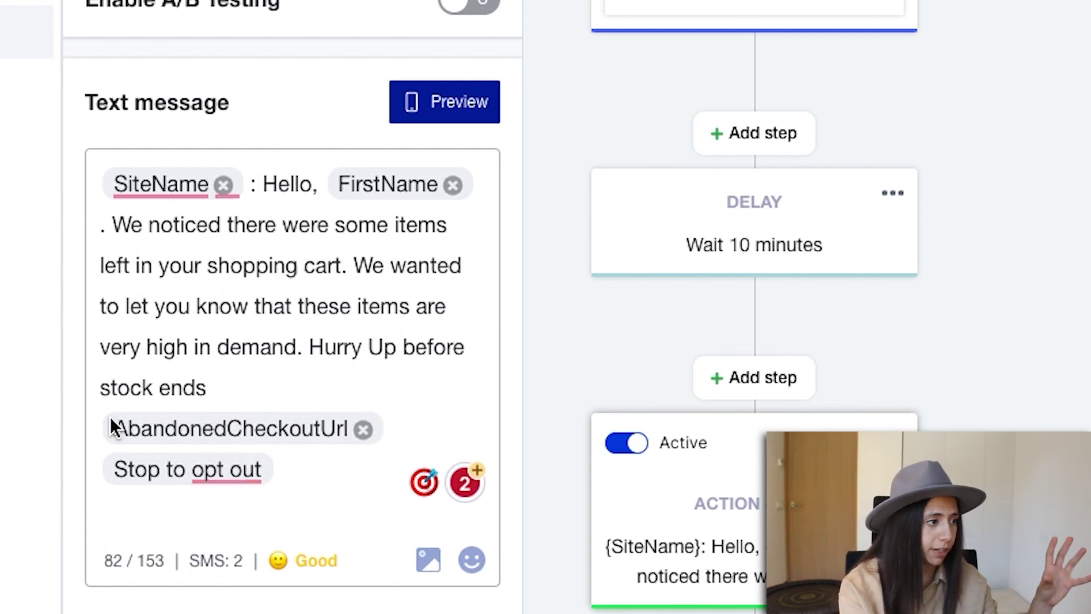
{"action": "left_click", "coordinate": [236, 382]}
{"action": "type", "text": "."}
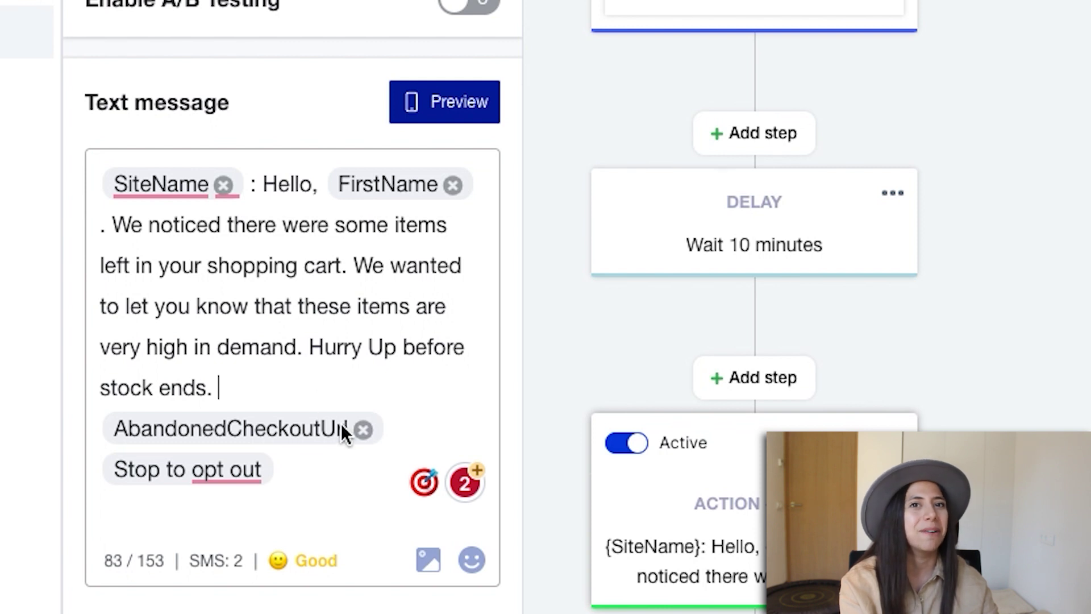
Open the image picker for the text message and look through the trending Giphy GIFs
{"action": "scroll", "coordinate": [321, 396], "scroll_direction": "down", "scroll_amount": 3}
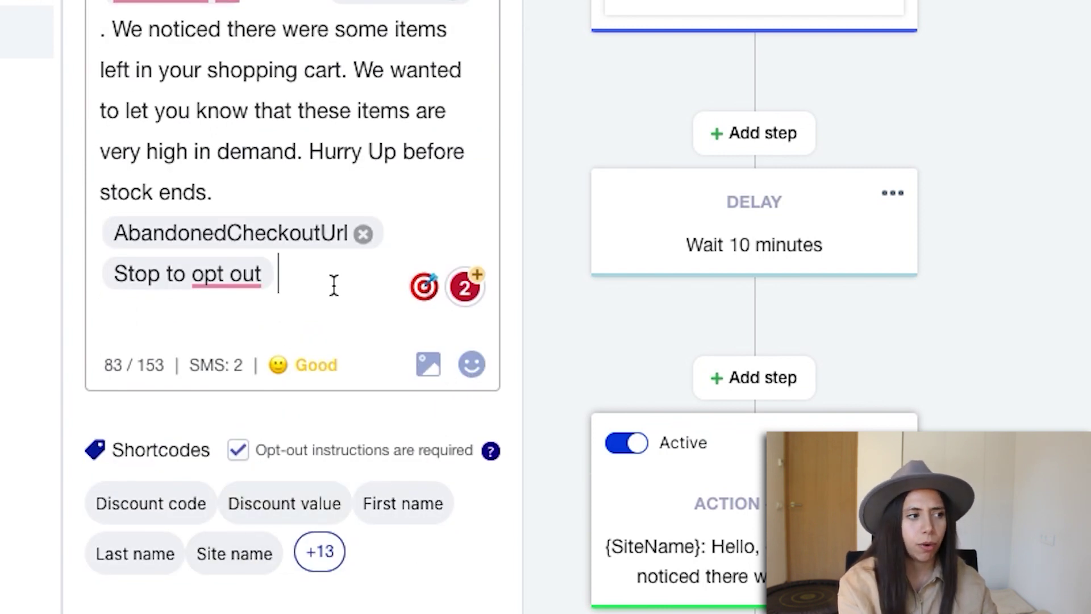
{"action": "left_click", "coordinate": [429, 365]}
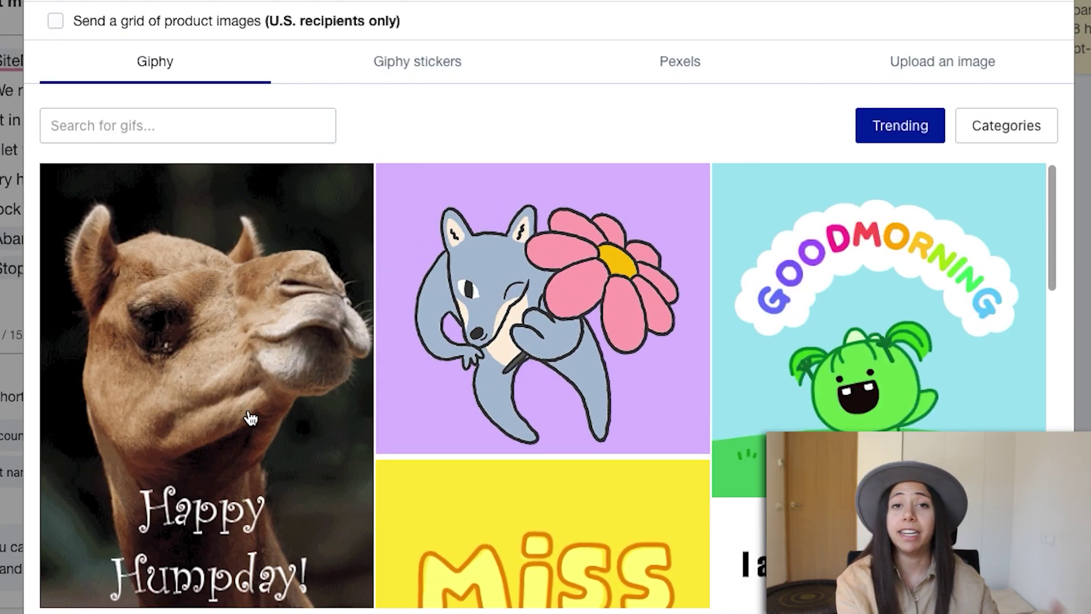
{"action": "scroll", "coordinate": [537, 451], "scroll_direction": "down", "scroll_amount": 5}
{"action": "scroll", "coordinate": [537, 450], "scroll_direction": "down", "scroll_amount": 1}
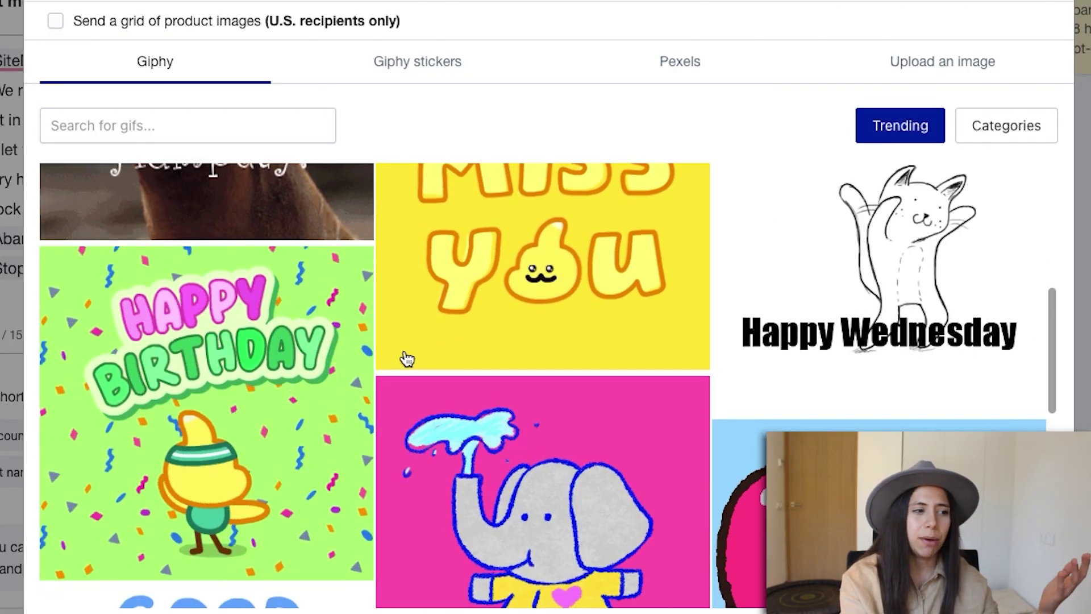
{"action": "scroll", "coordinate": [409, 352], "scroll_direction": "up", "scroll_amount": 6}
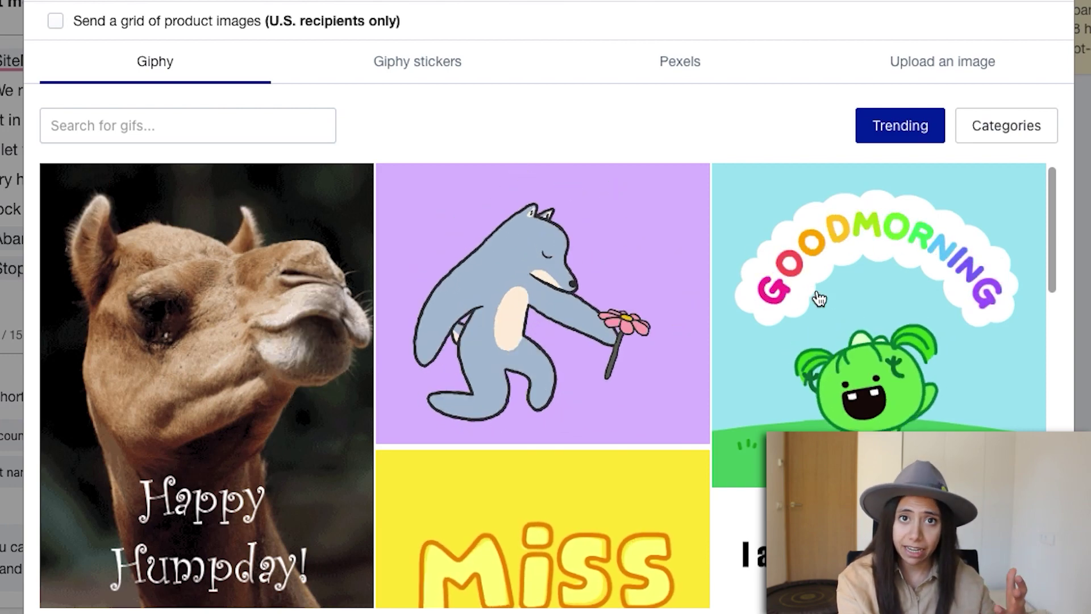
{"action": "scroll", "coordinate": [818, 298], "scroll_direction": "down", "scroll_amount": 1}
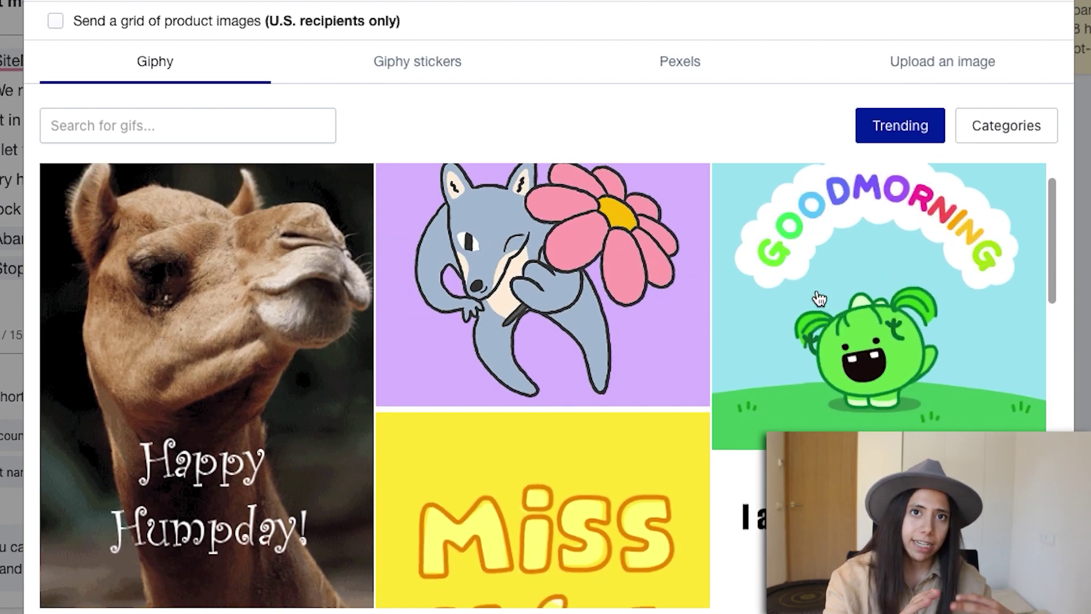
{"action": "scroll", "coordinate": [819, 298], "scroll_direction": "down", "scroll_amount": 5}
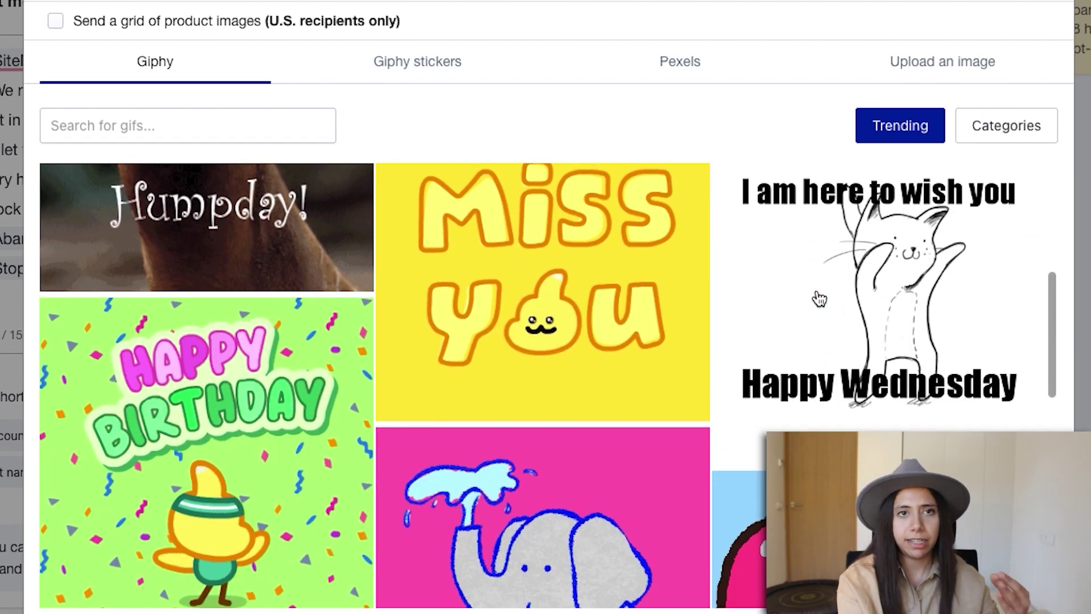
{"action": "scroll", "coordinate": [818, 299], "scroll_direction": "down", "scroll_amount": 1}
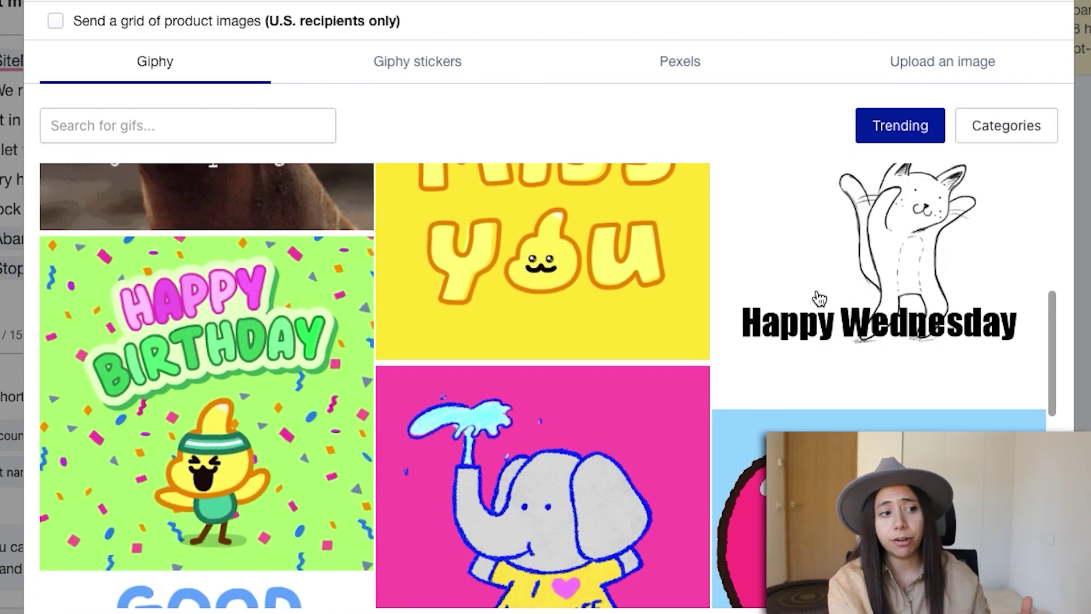
{"action": "scroll", "coordinate": [819, 298], "scroll_direction": "down", "scroll_amount": 7}
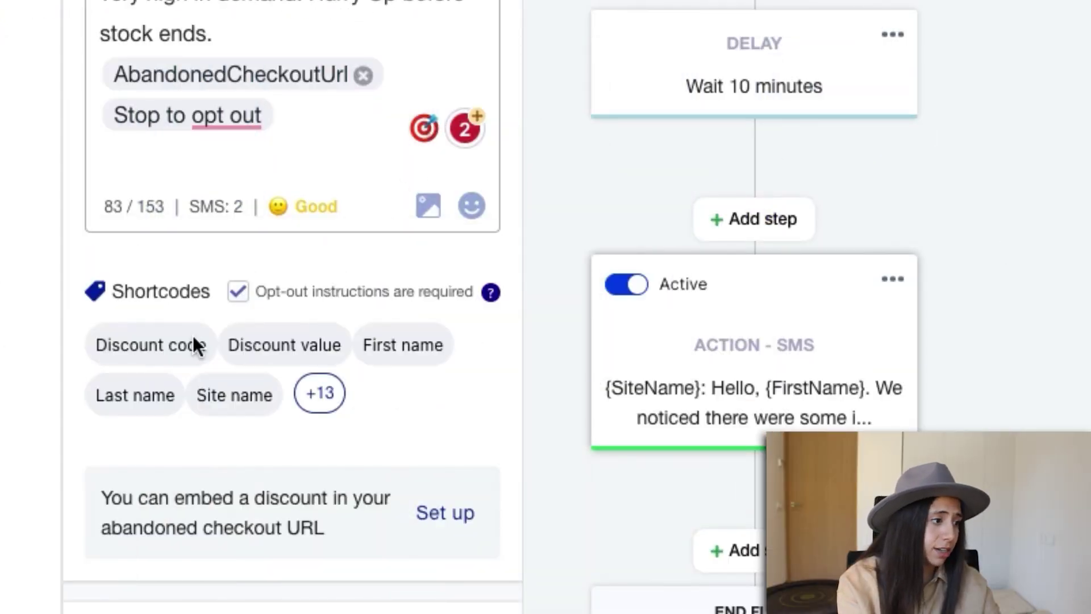
Add a delay of 10 hours after the first SMS action
{"action": "scroll", "coordinate": [301, 361], "scroll_direction": "down", "scroll_amount": 1}
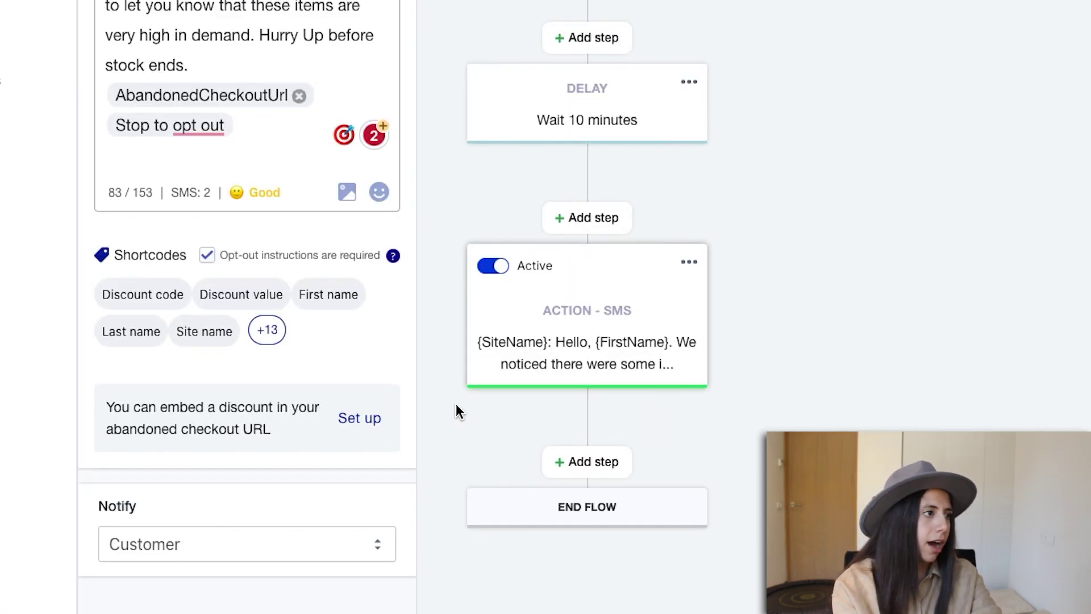
{"action": "left_click", "coordinate": [591, 469]}
{"action": "left_click", "coordinate": [599, 238]}
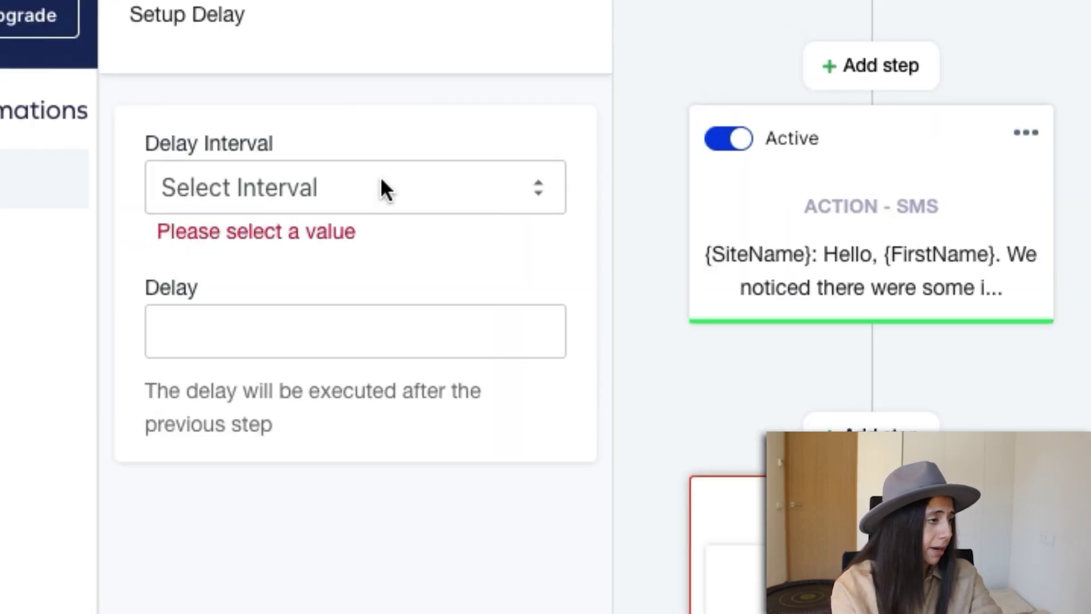
{"action": "left_click", "coordinate": [380, 176]}
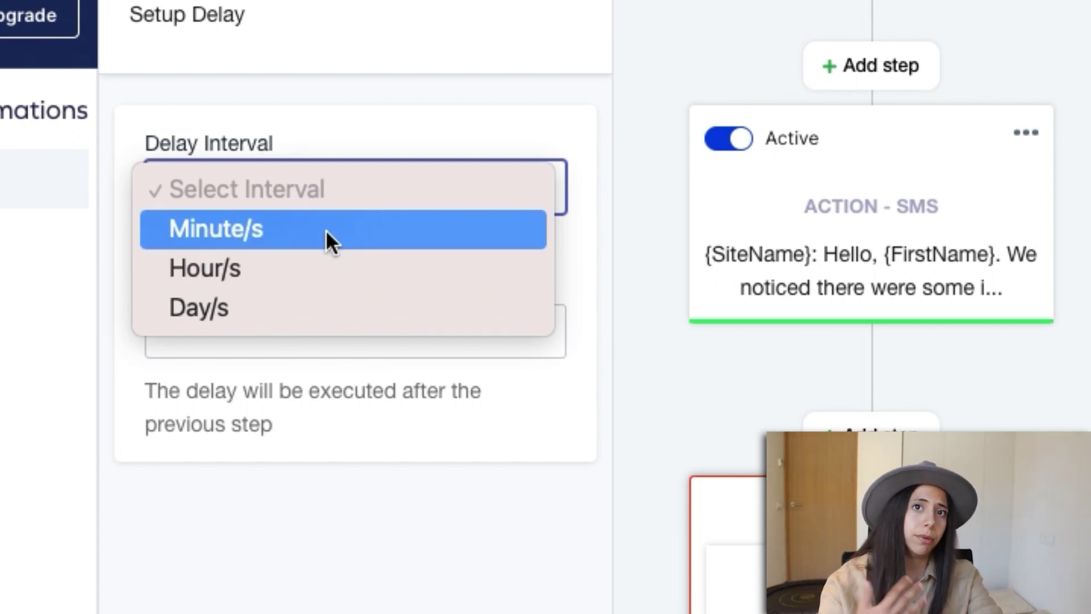
{"action": "left_click", "coordinate": [336, 269]}
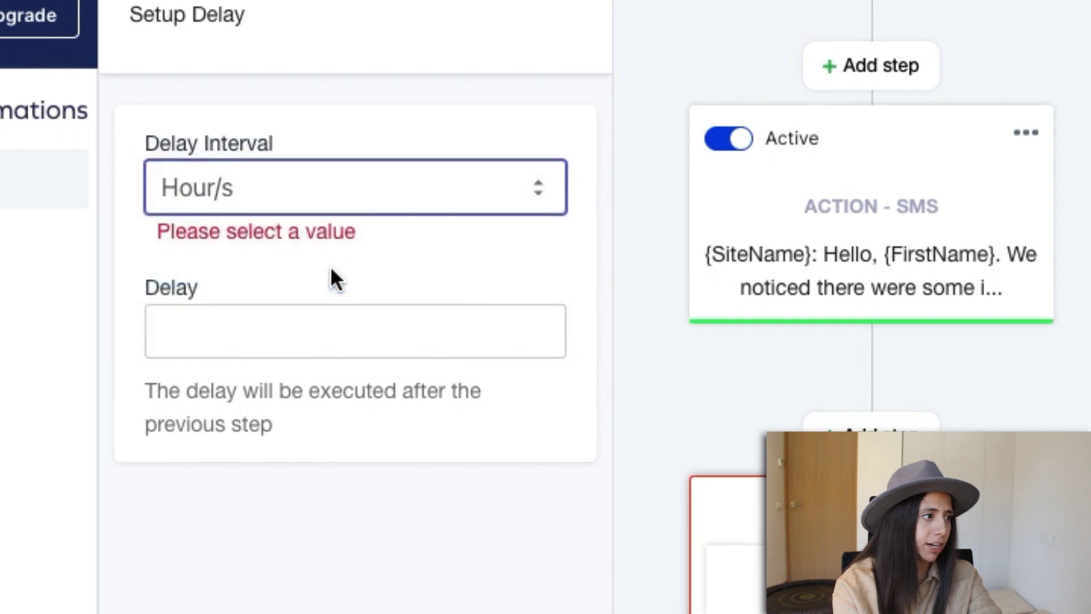
{"action": "left_click", "coordinate": [272, 321]}
{"action": "type", "text": "10"}
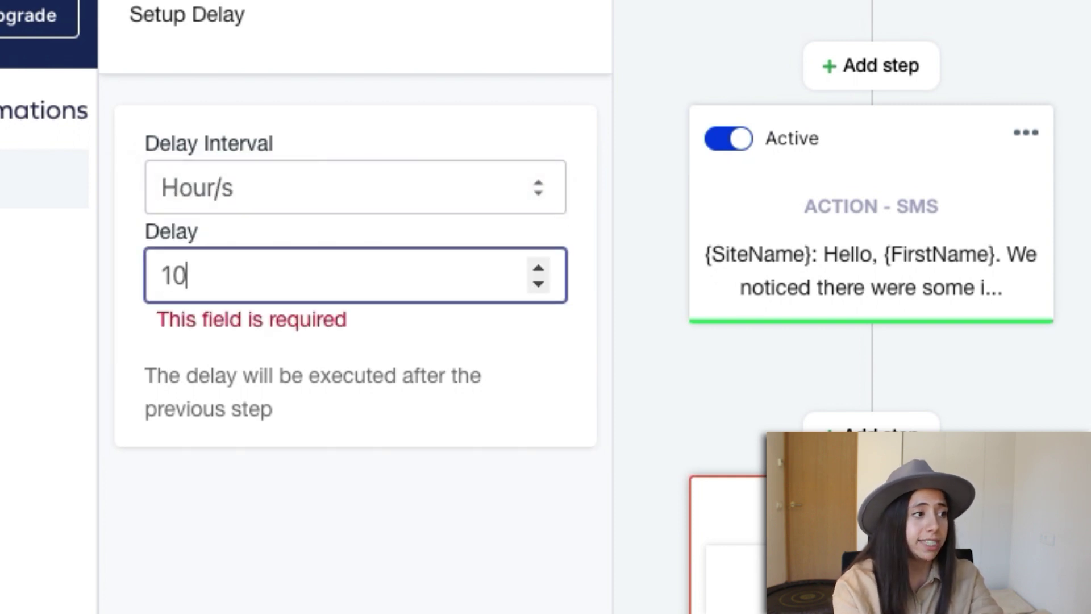
Add a second SMS action to the flow after the 10-hour delay
{"action": "scroll", "coordinate": [872, 307], "scroll_direction": "down", "scroll_amount": 8}
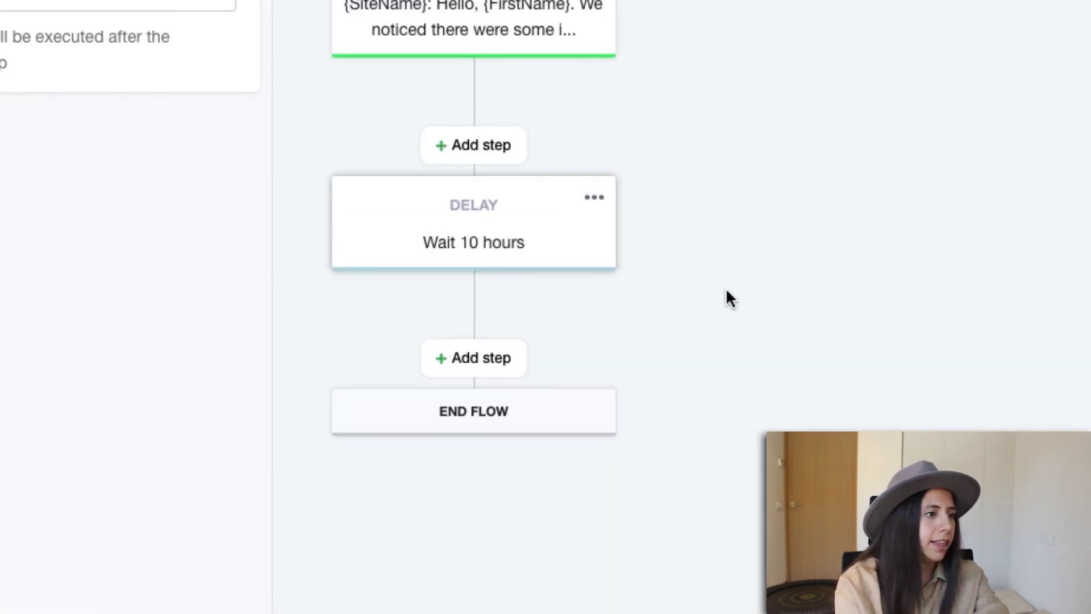
{"action": "left_click", "coordinate": [490, 365]}
{"action": "scroll", "coordinate": [750, 378], "scroll_direction": "down", "scroll_amount": 3}
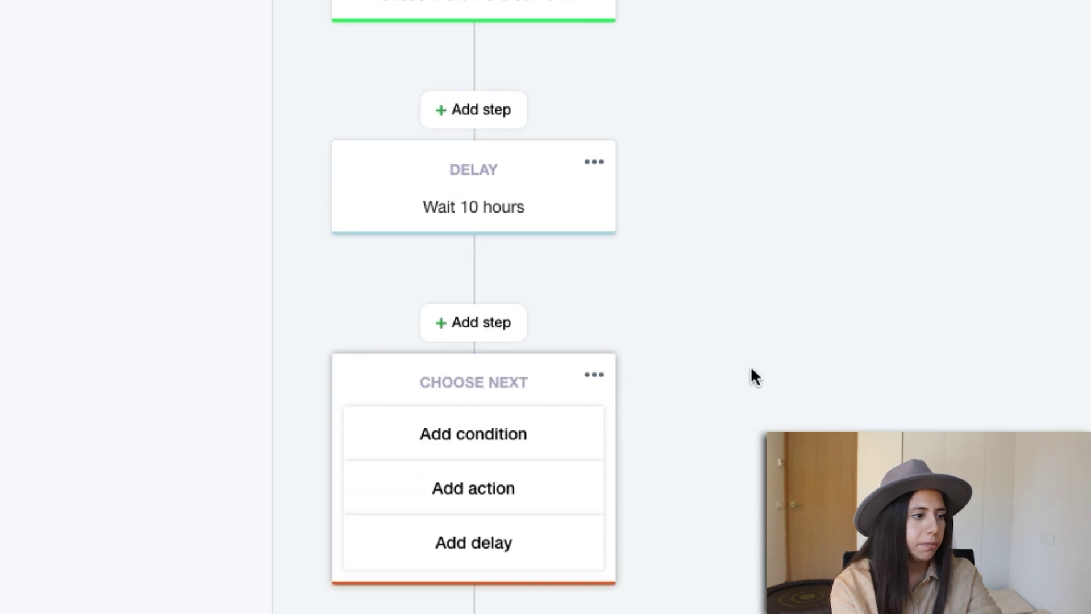
{"action": "left_click", "coordinate": [488, 338]}
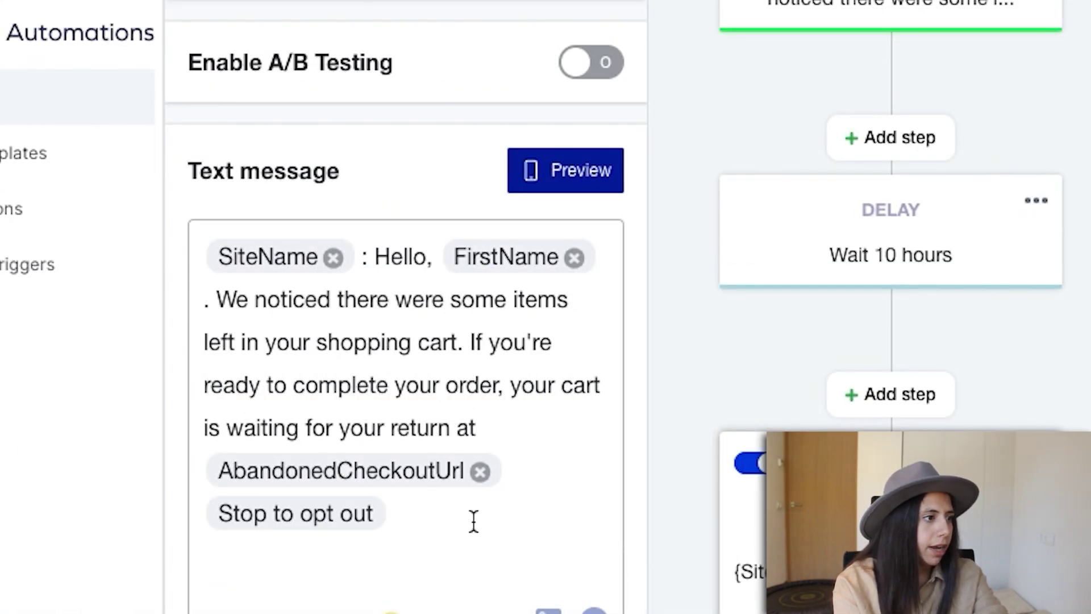
Replace the second SMS's body with "We are sorry to see you go!" sale text offering 50% OFF & FREE SHIPPING, plus 5% OFF with code (50FF)
{"action": "scroll", "coordinate": [473, 519], "scroll_direction": "down", "scroll_amount": 2}
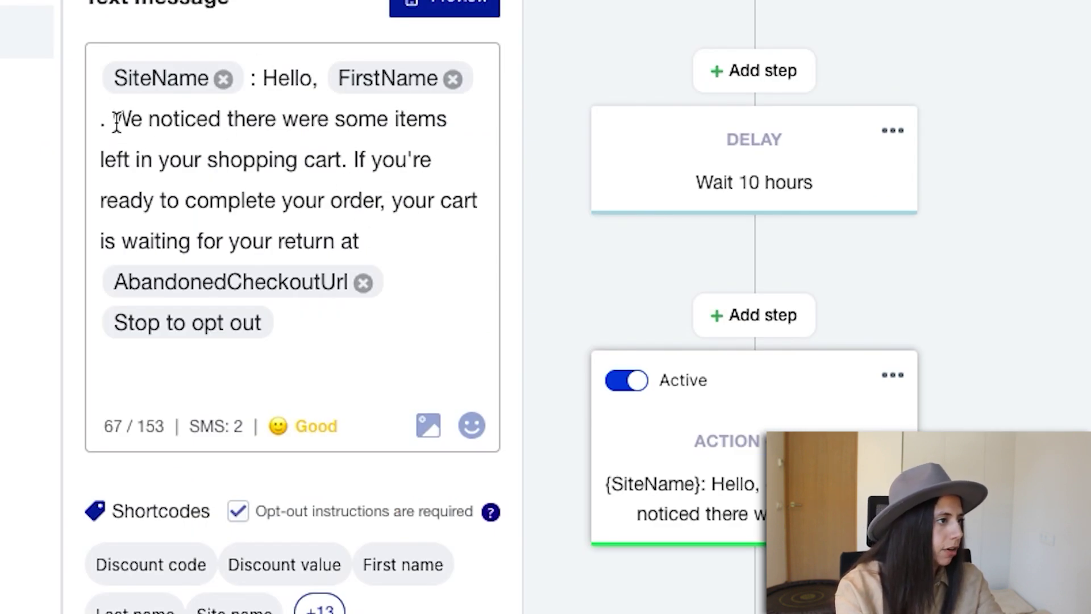
{"action": "left_click_drag", "start_coordinate": [117, 121], "coordinate": [397, 254]}
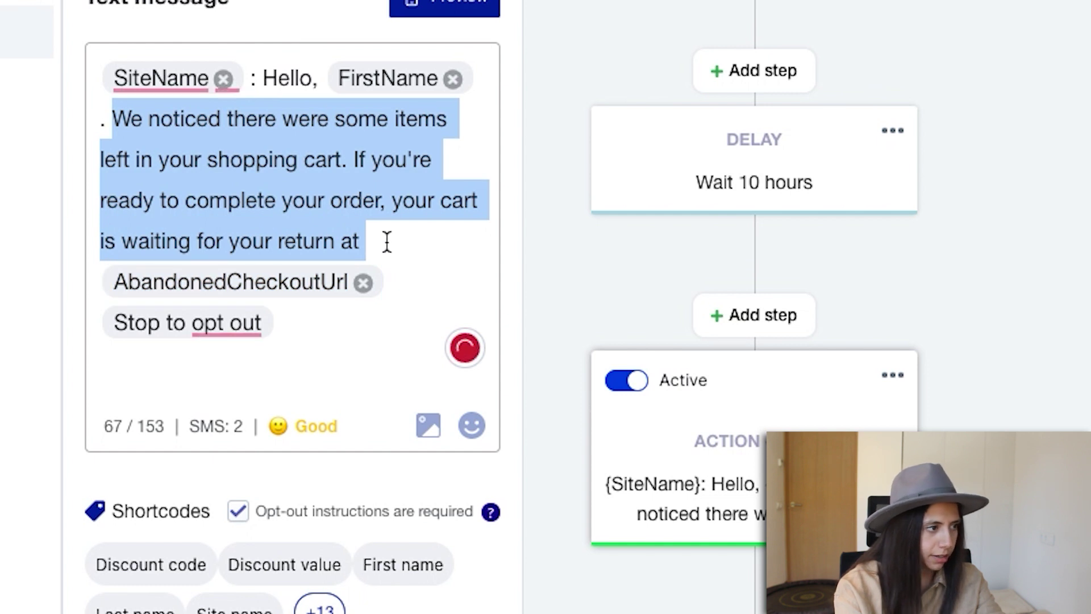
{"action": "type", "text": "We are sorry to see you go! Time is running out for our 50% OFF & FREE SHIPPING sale on {SiteName}. Don't miss out! Save 50% here with an additional 5% OFF. Use Discount Code (50FF) at Check Out TODAY"}
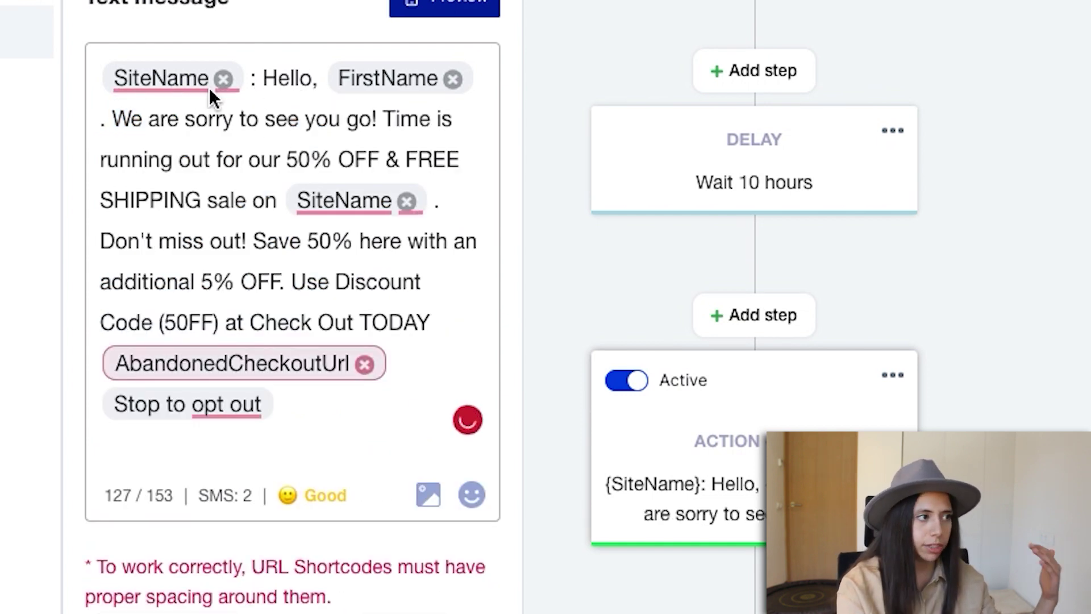
Change the additional discount in the second SMS to 15% OFF and add "Only!" after TODAY, spaced from the checkout URL shortcode
{"action": "left_click", "coordinate": [209, 86]}
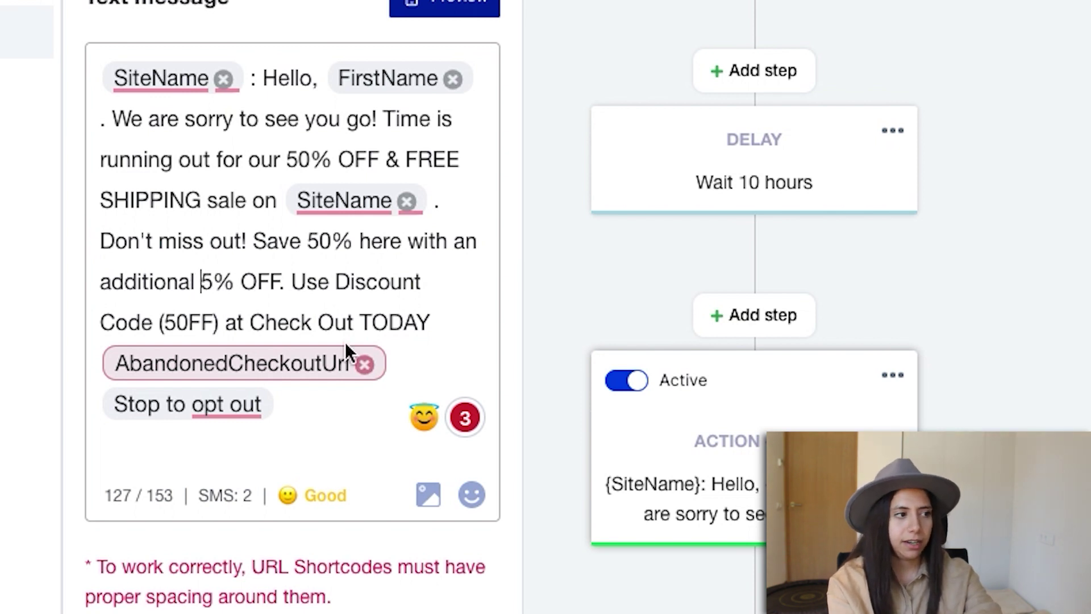
{"action": "type", "text": "1"}
{"action": "left_click", "coordinate": [312, 332]}
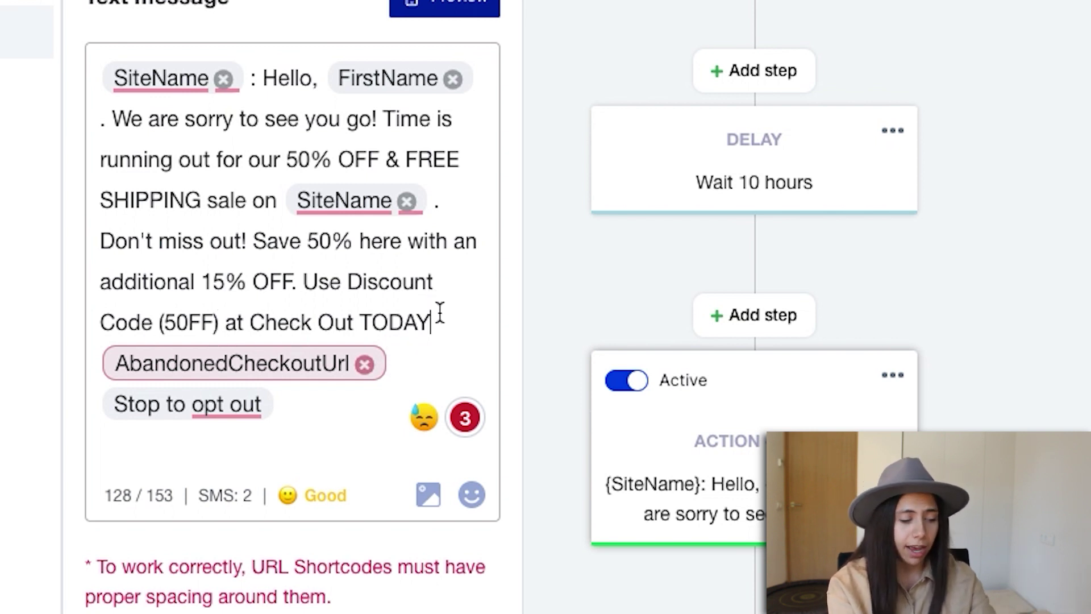
{"action": "type", "text": "Only!"}
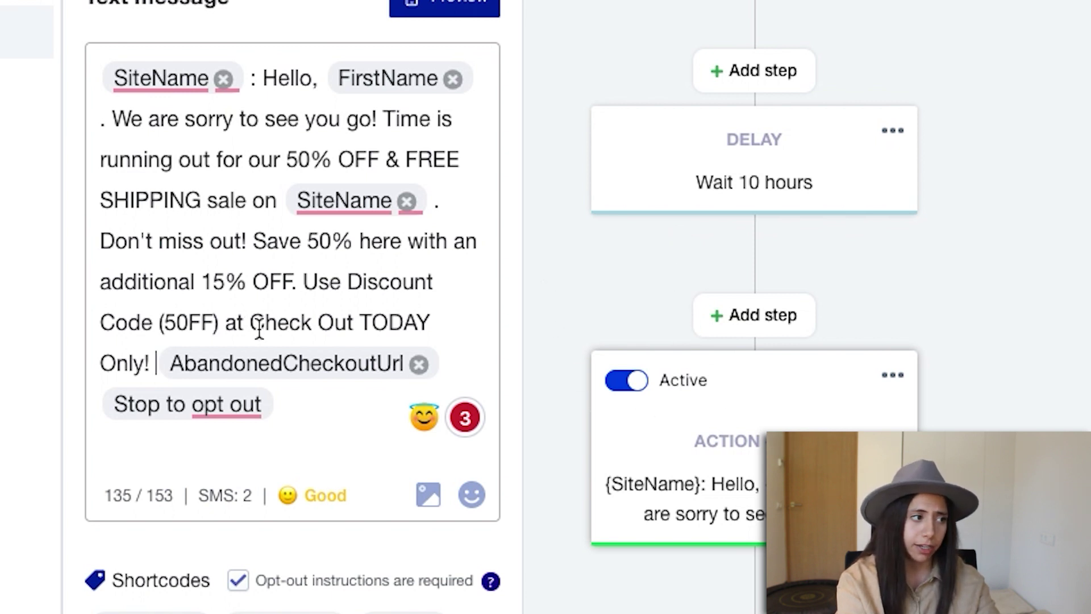
Change the discount code in the second SMS to (15FF)
{"action": "left_click_drag", "start_coordinate": [214, 321], "coordinate": [165, 322]}
{"action": "left_click", "coordinate": [195, 321]}
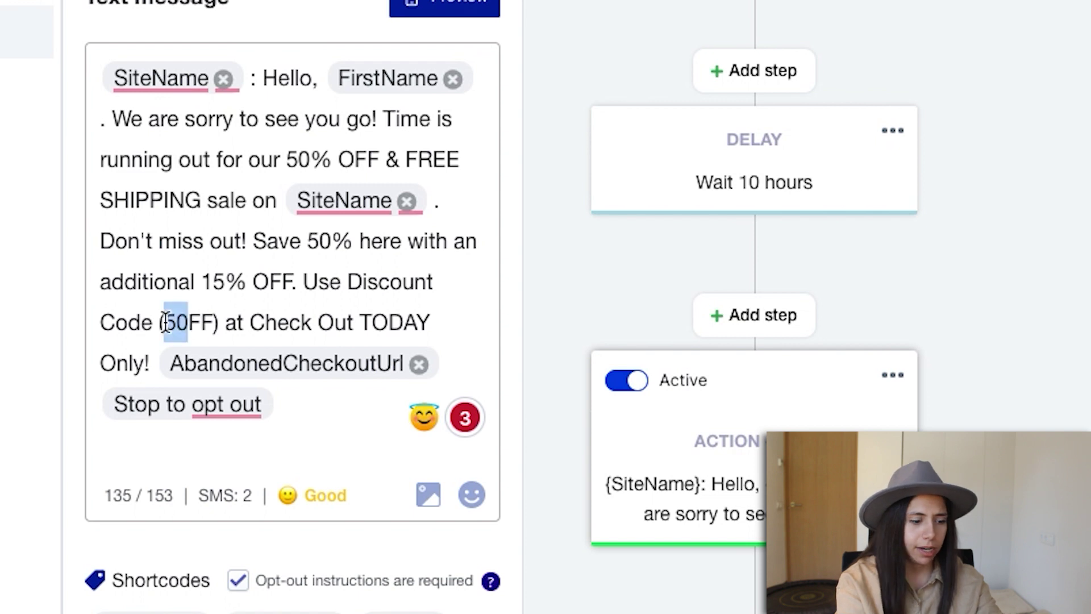
{"action": "type", "text": "15"}
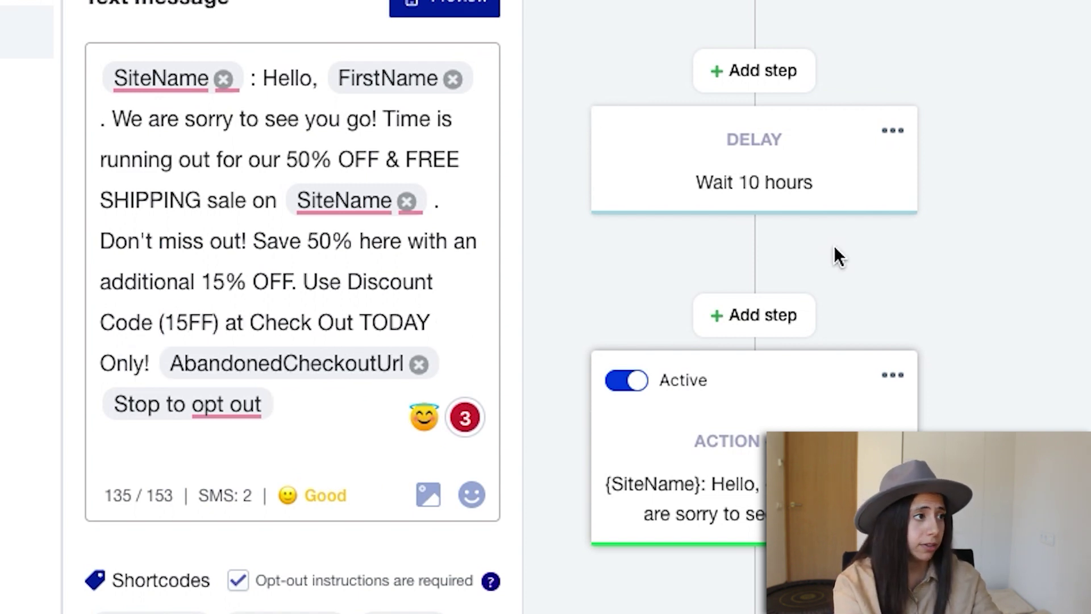
Add a delay of 24 hours after the second SMS in the flow
{"action": "scroll", "coordinate": [833, 253], "scroll_direction": "down", "scroll_amount": 2}
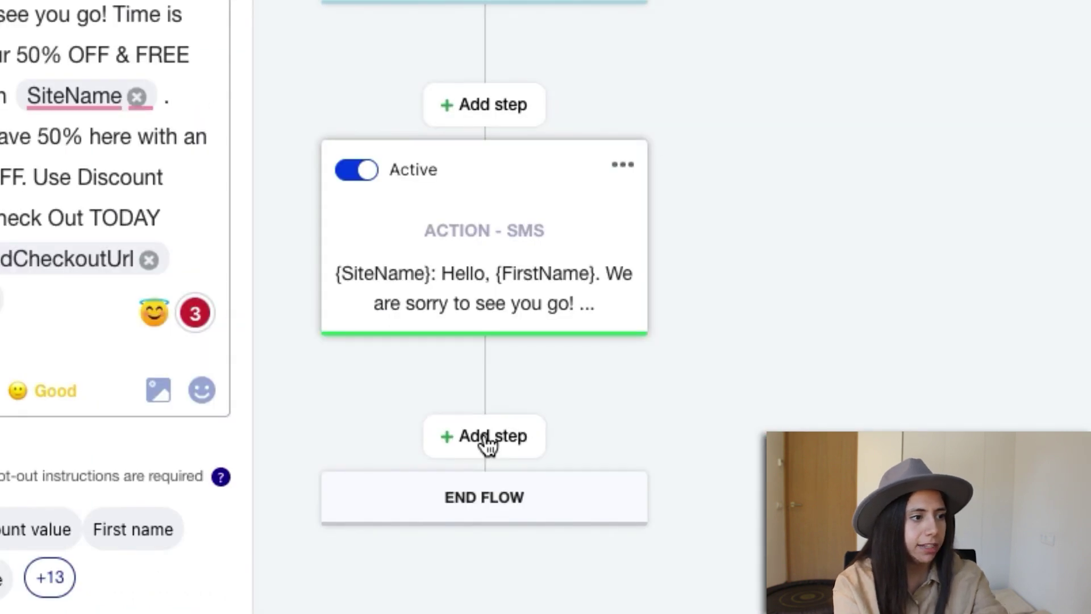
{"action": "left_click", "coordinate": [755, 547]}
{"action": "left_click", "coordinate": [500, 288]}
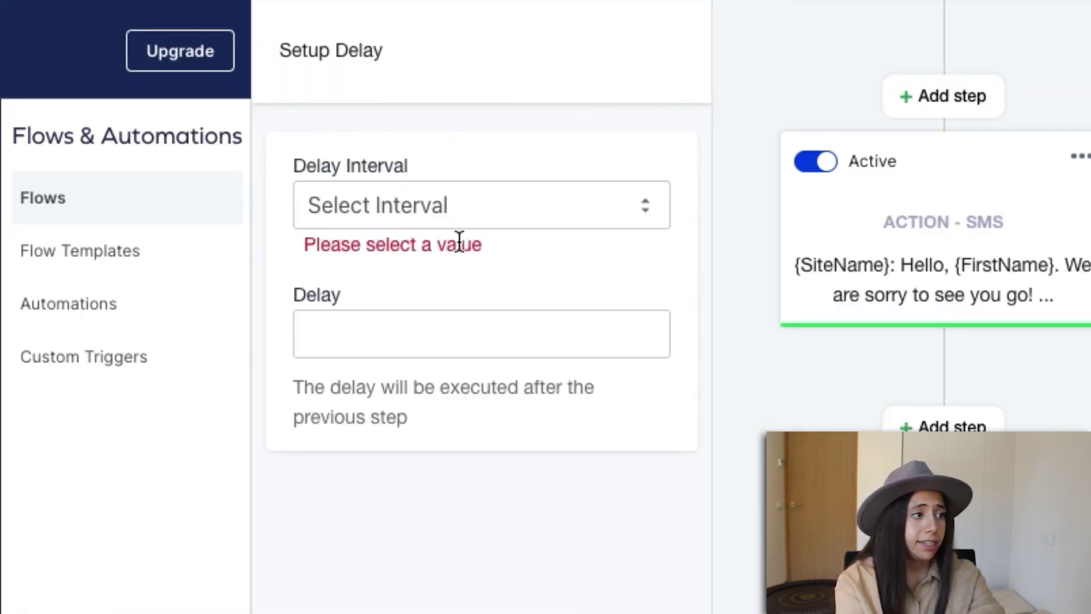
{"action": "left_click", "coordinate": [441, 352]}
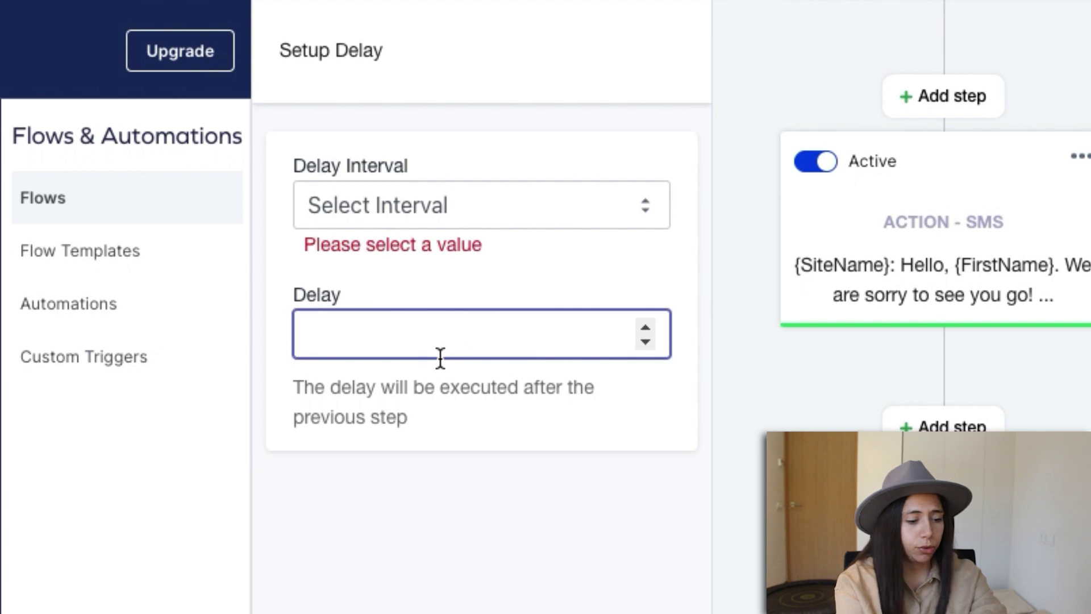
{"action": "type", "text": "24"}
{"action": "left_click", "coordinate": [574, 223]}
{"action": "left_click", "coordinate": [427, 170]}
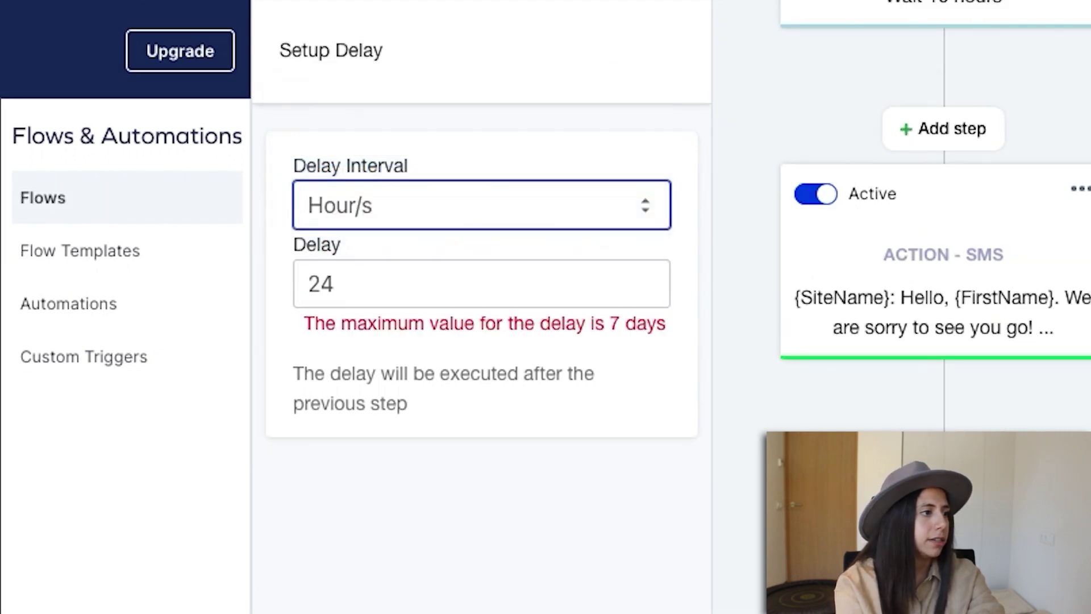
Add a third SMS action after the 24-hour delay and insert "LAST CHANCE!!!" before Hello in its message
{"action": "left_click", "coordinate": [645, 563]}
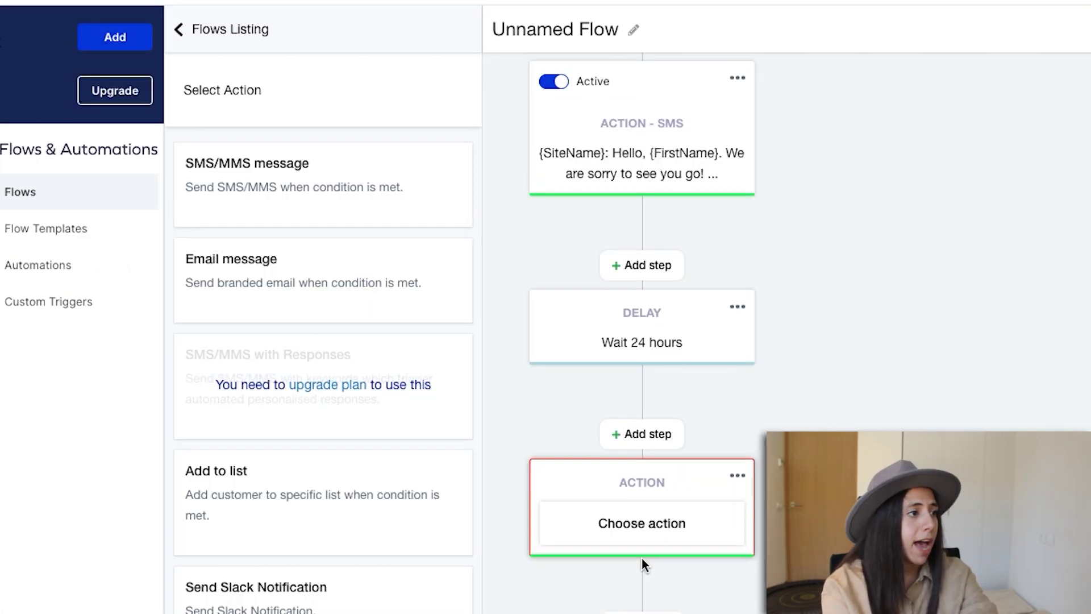
{"action": "left_click", "coordinate": [322, 185]}
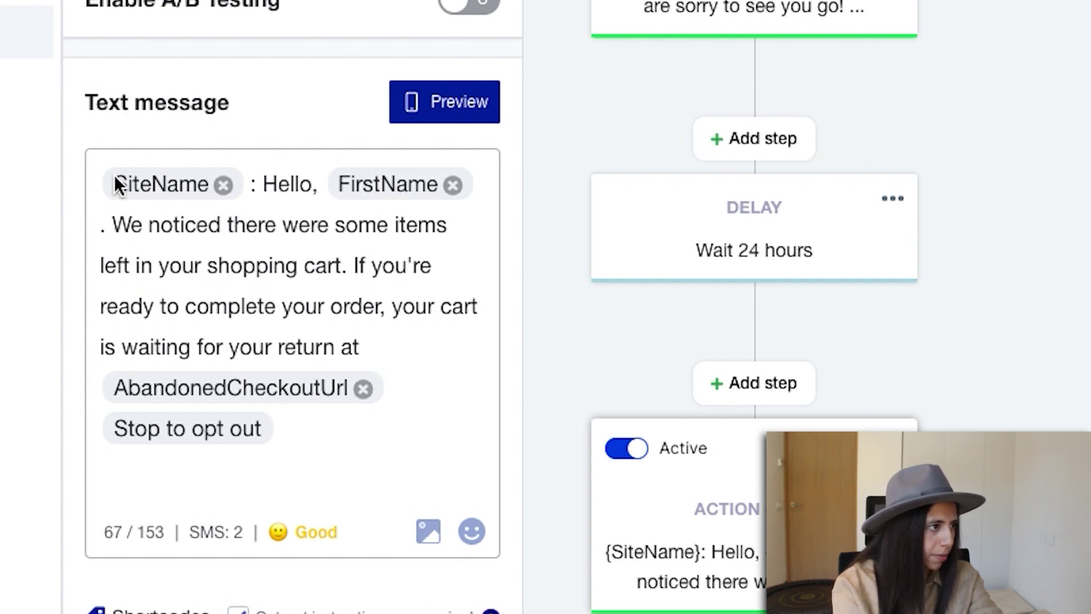
{"action": "left_click", "coordinate": [258, 182]}
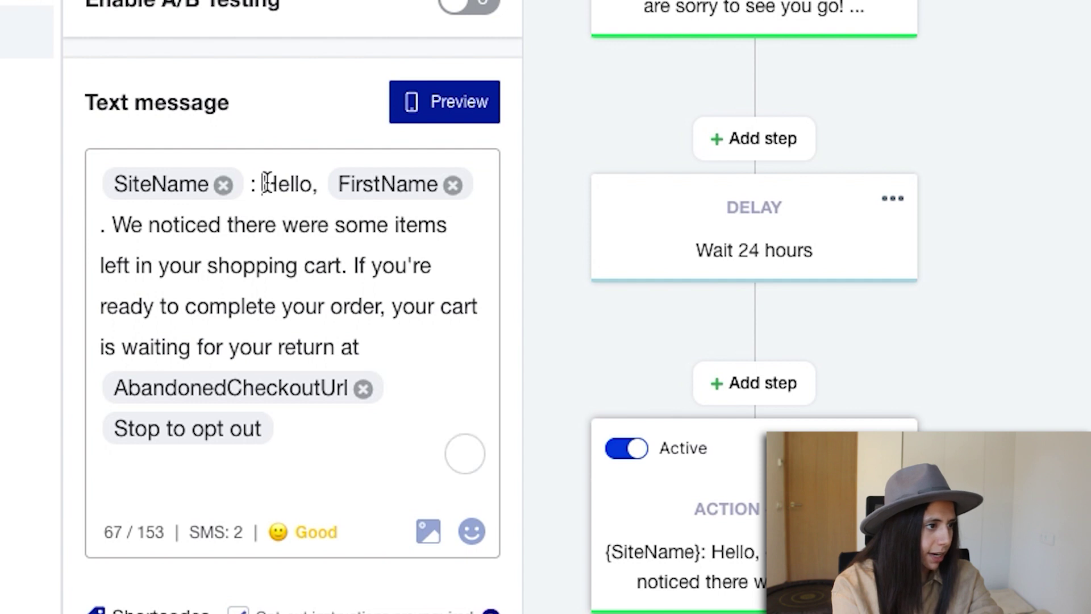
{"action": "type", "text": "Last "}
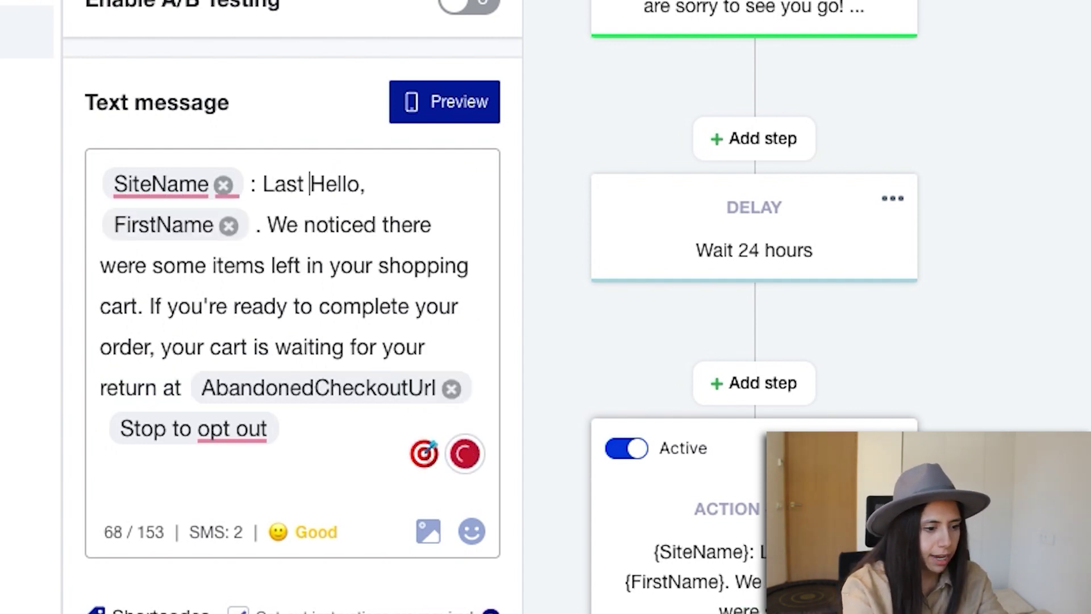
{"action": "type", "text": "chance"}
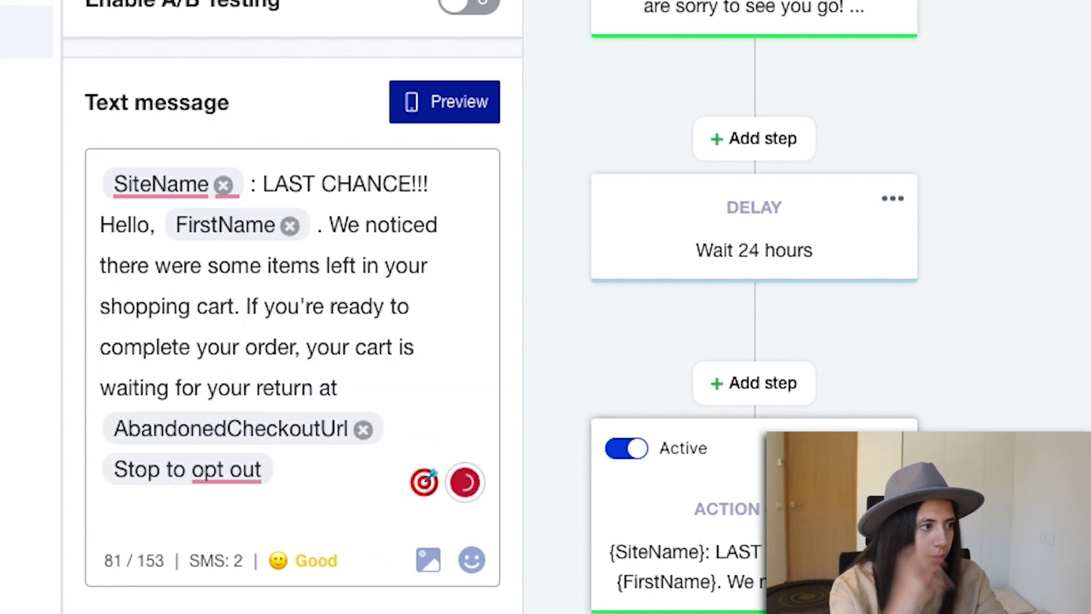
{"action": "key", "text": "Return"}
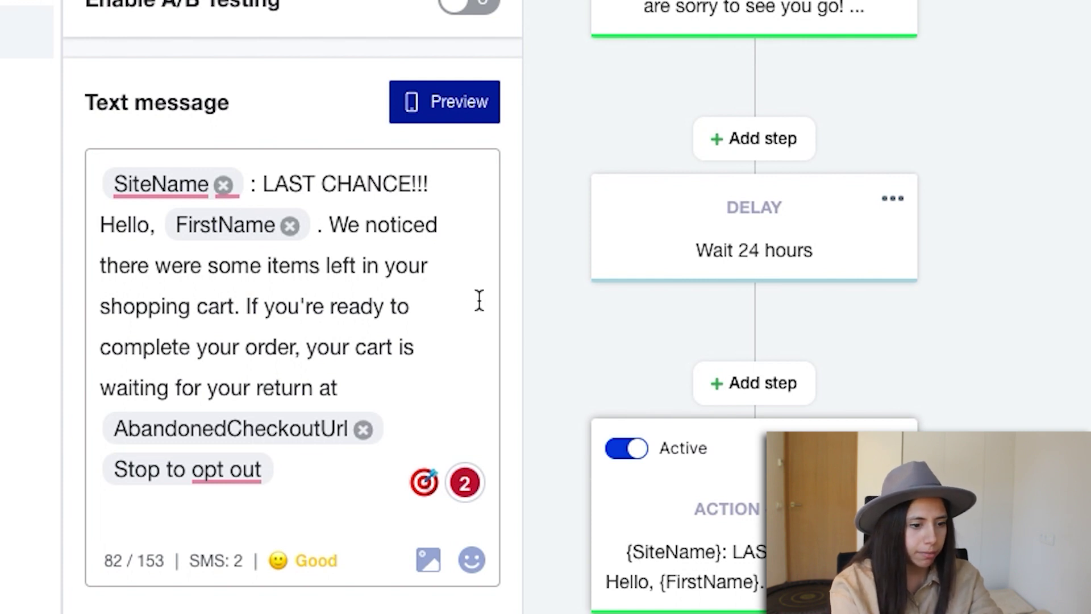
Replace the third SMS's body with an almost-sold-out cart warning offering an additional 20% Off the whole order with code (20FF) at checkout
{"action": "left_click_drag", "start_coordinate": [329, 221], "coordinate": [368, 392]}
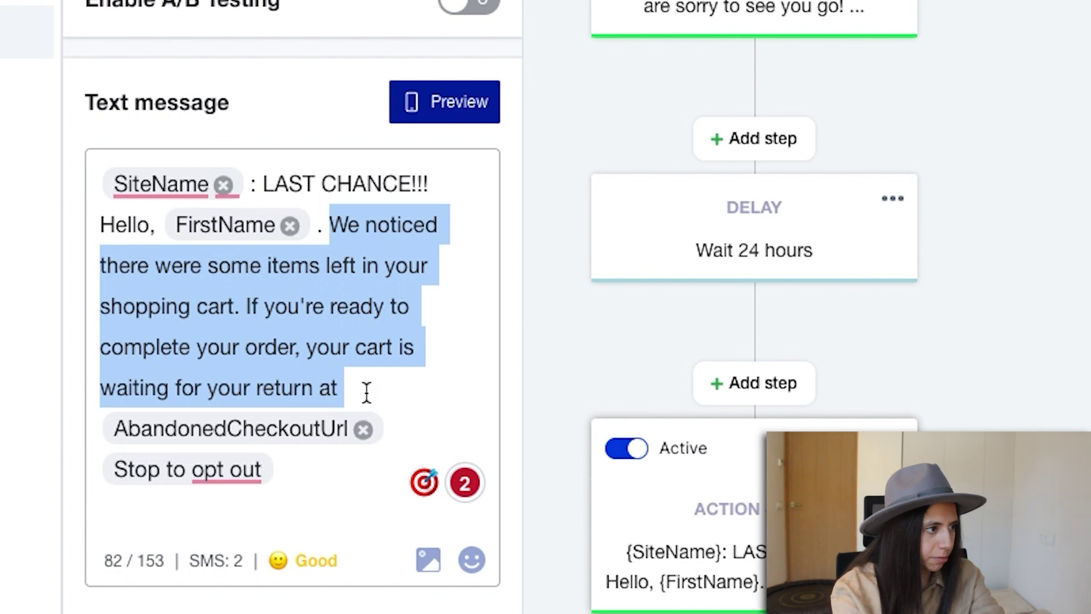
{"action": "key", "text": "BackSpace"}
{"action": "type", "text": "An item in your cart is almost sold out. Get an additional 20% Off on your whole order! Just use code (20FF) at checkout here"}
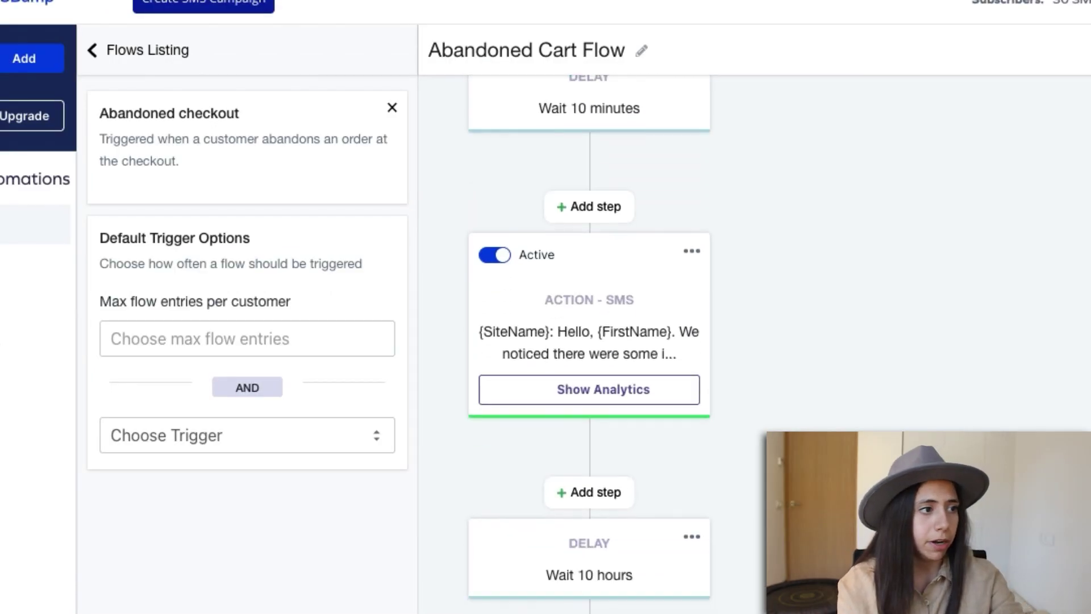
Review the Abandoned Cart Flow's trigger, delays and SMS actions, and set the flow's status to Active
{"action": "scroll", "coordinate": [589, 341], "scroll_direction": "down", "scroll_amount": 3}
{"action": "scroll", "coordinate": [589, 341], "scroll_direction": "up", "scroll_amount": 7}
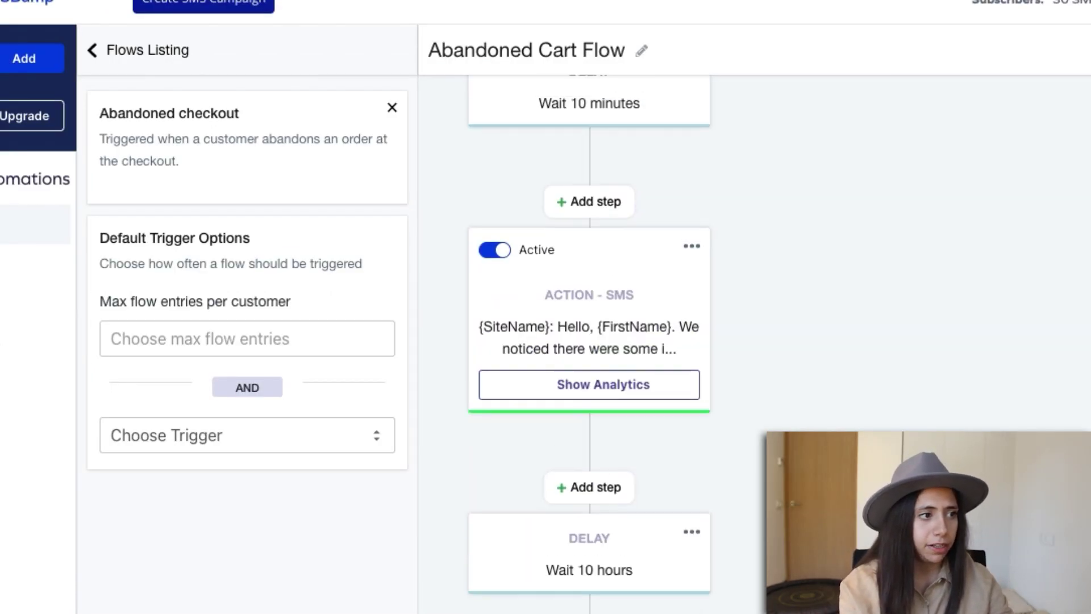
{"action": "scroll", "coordinate": [657, 574], "scroll_direction": "down", "scroll_amount": 1}
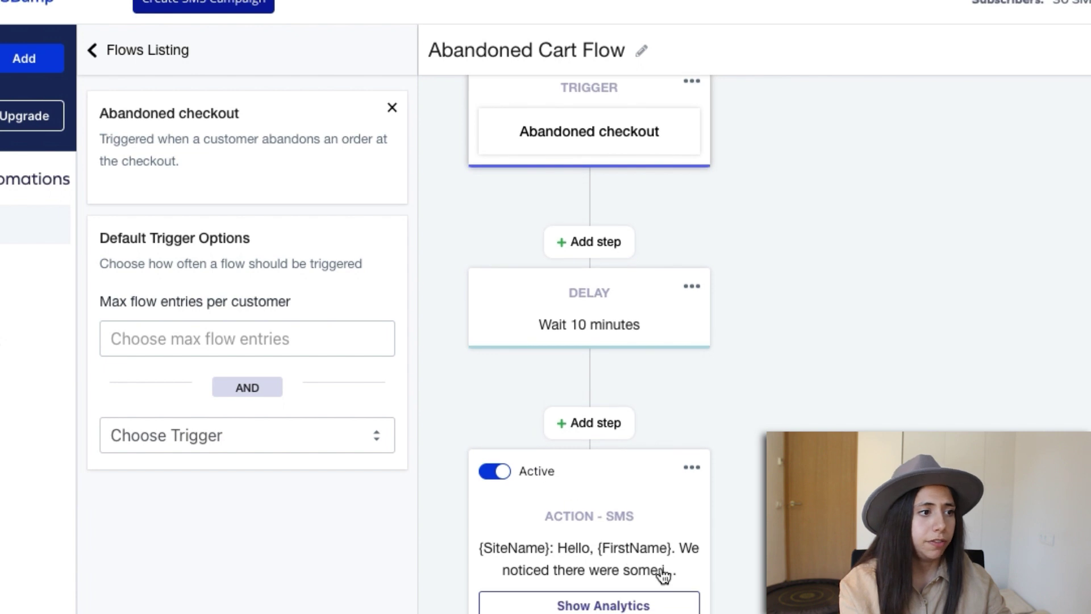
{"action": "scroll", "coordinate": [674, 574], "scroll_direction": "down", "scroll_amount": 2}
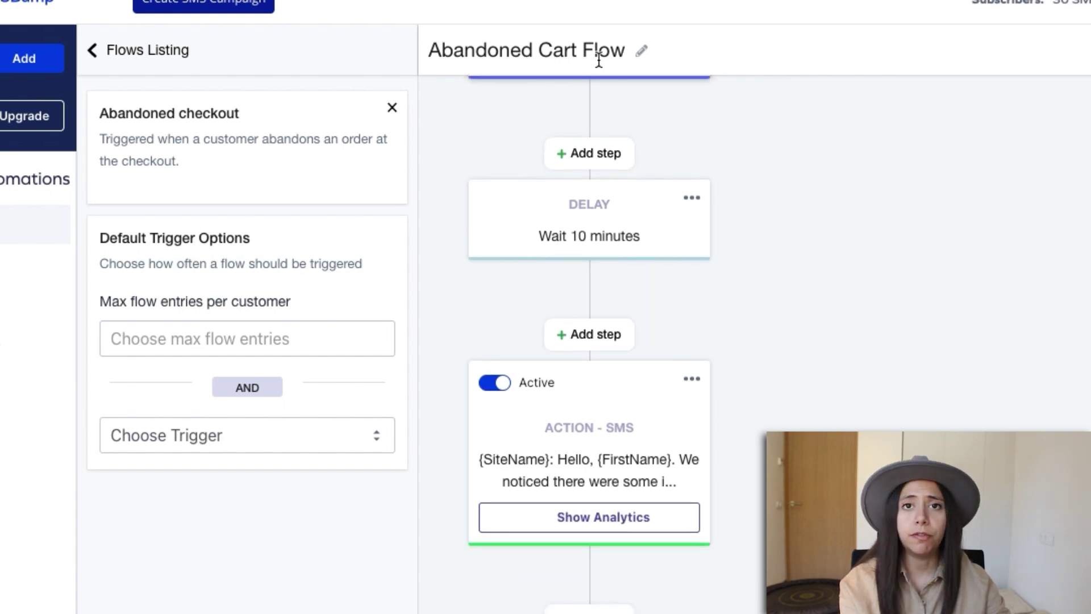
{"action": "scroll", "coordinate": [829, 212], "scroll_direction": "down", "scroll_amount": 5}
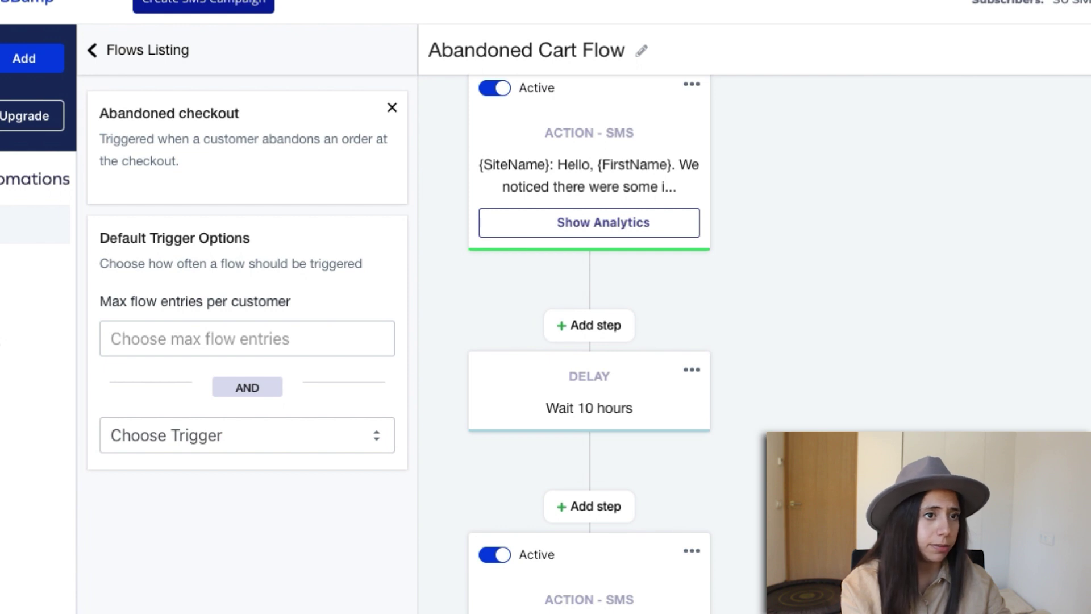
{"action": "scroll", "coordinate": [954, 385], "scroll_direction": "up", "scroll_amount": 8}
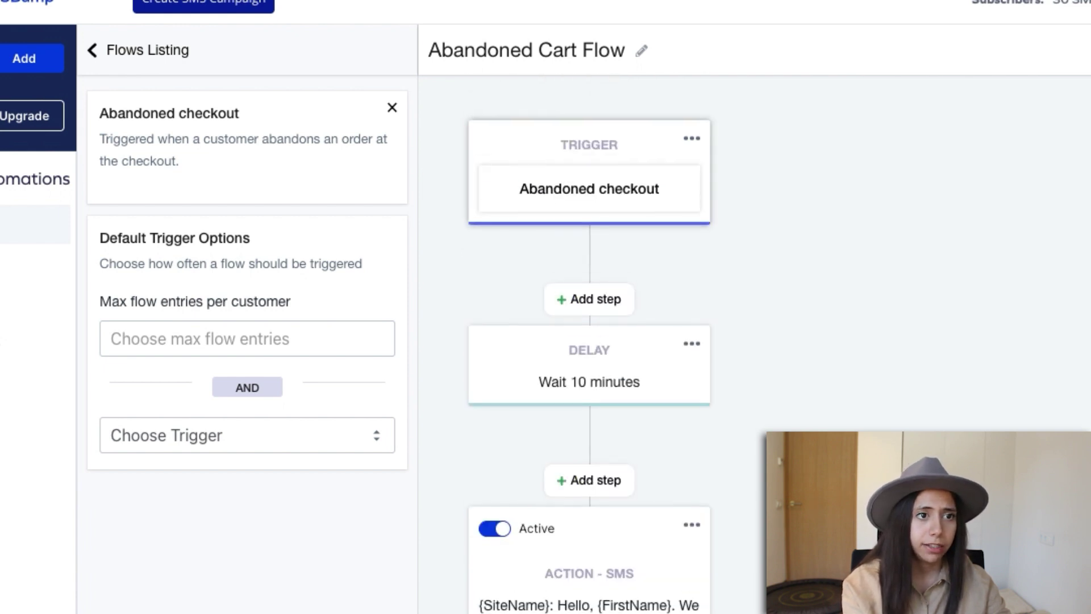
{"action": "left_click", "coordinate": [739, 95]}
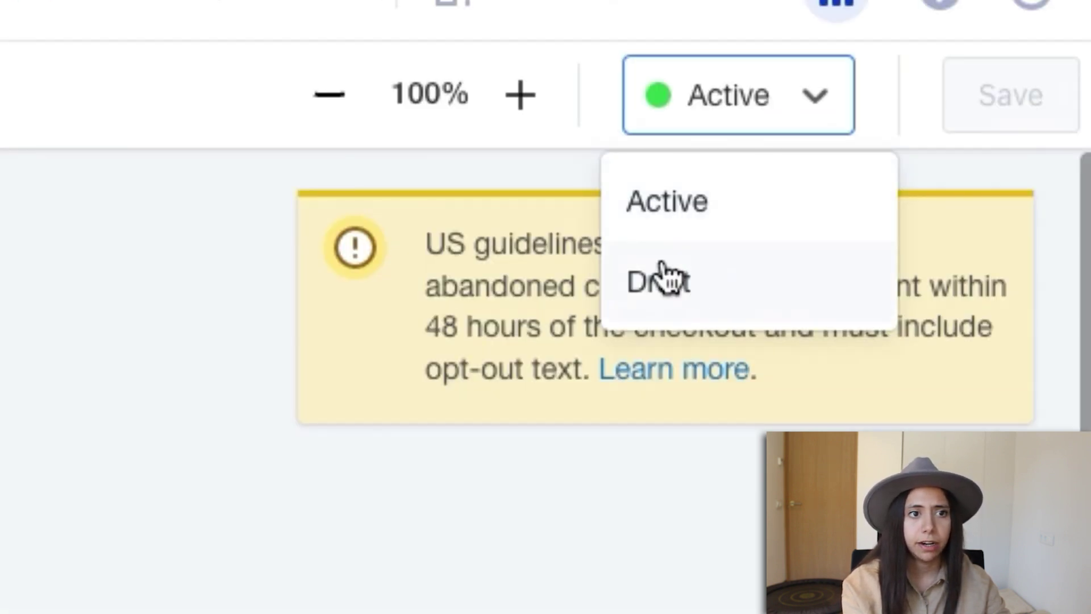
{"action": "left_click", "coordinate": [680, 236]}
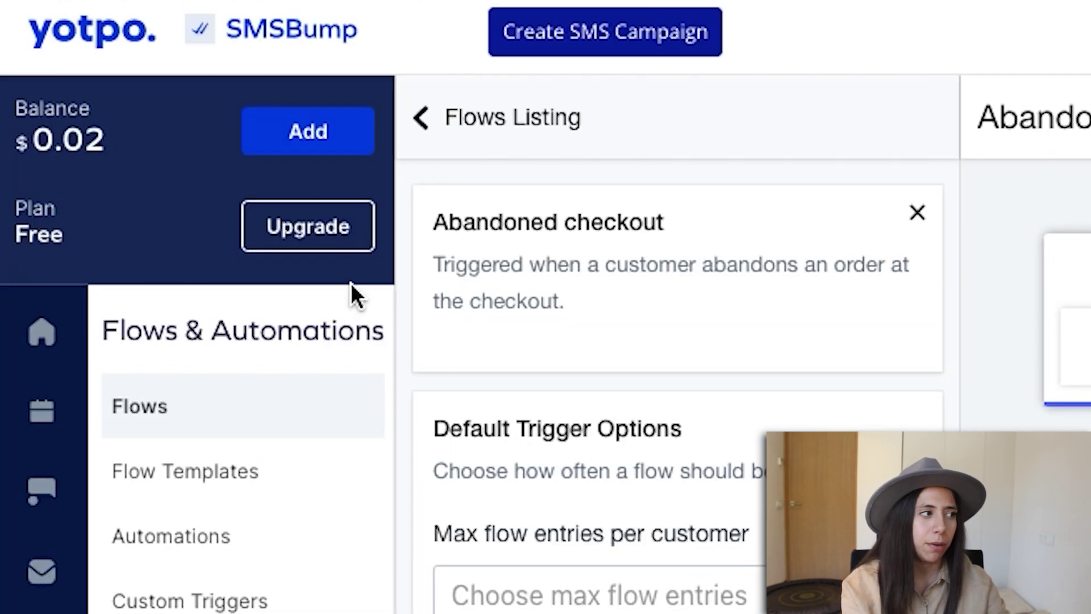
Open the options for adding funds to the balance and examine the Auto Reload amount for the account
{"action": "left_click", "coordinate": [308, 132]}
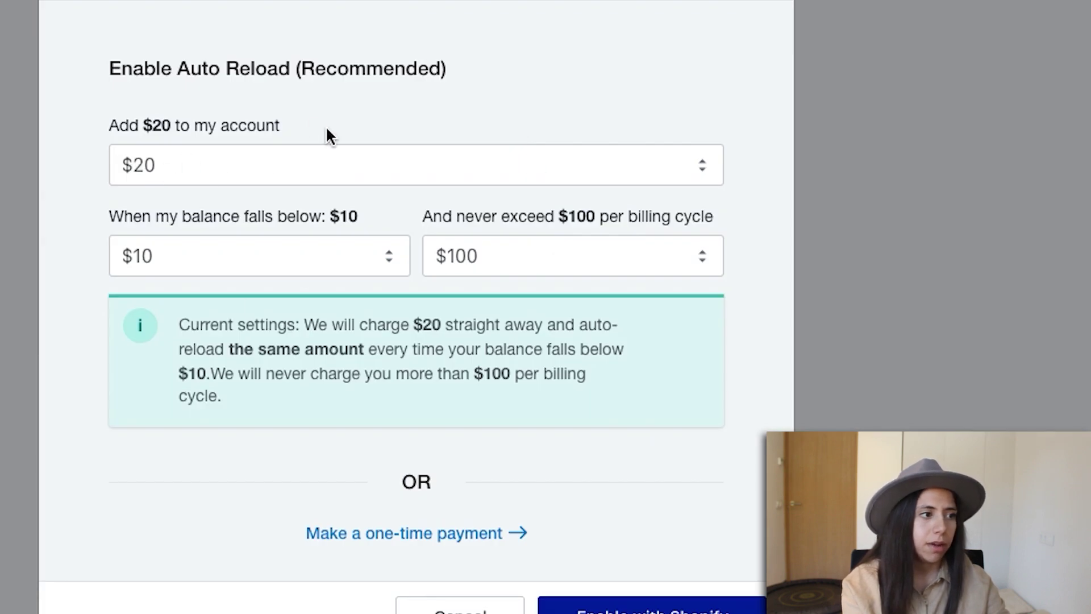
{"action": "left_click_drag", "start_coordinate": [327, 126], "coordinate": [146, 105]}
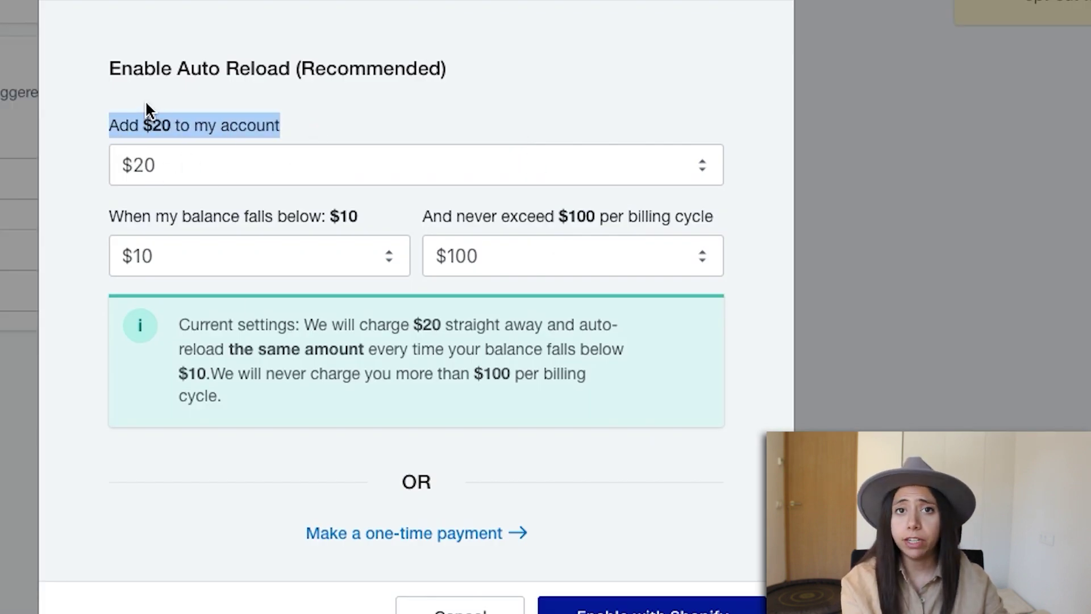